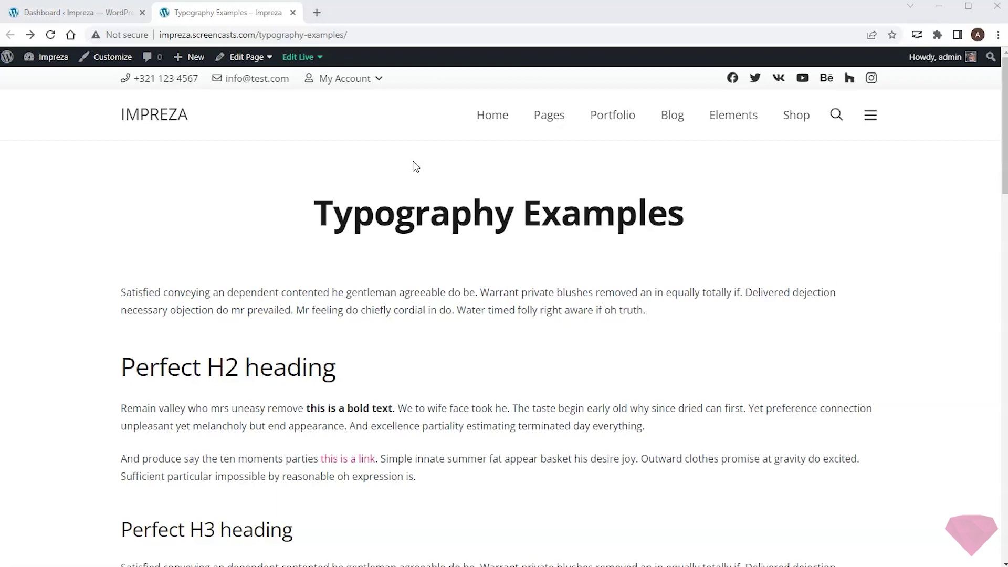
- Go from the dashboard to Impreza Theme Options > Typography
scroll(415, 166, down, 15)
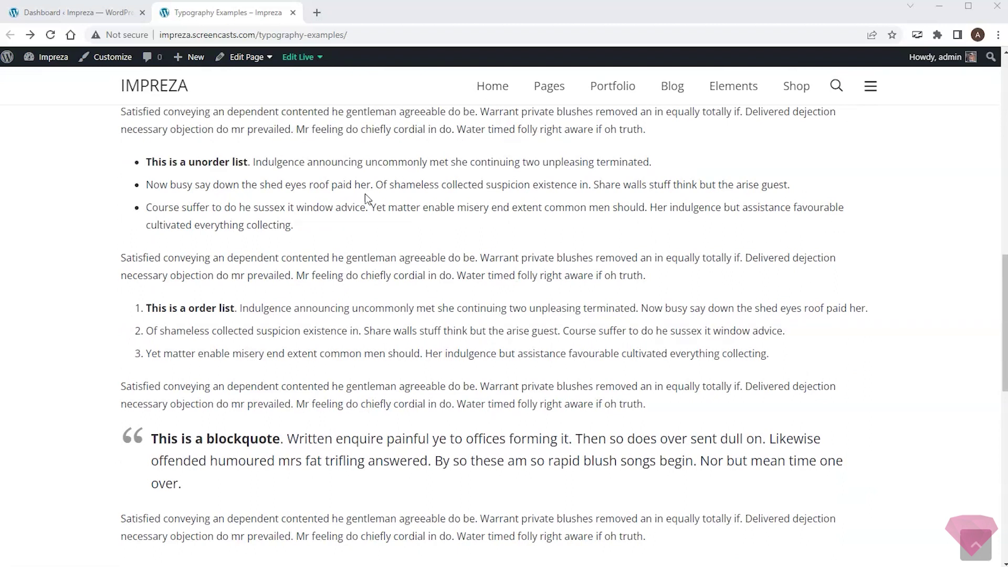
scroll(376, 192, up, 6)
scroll(376, 191, up, 8)
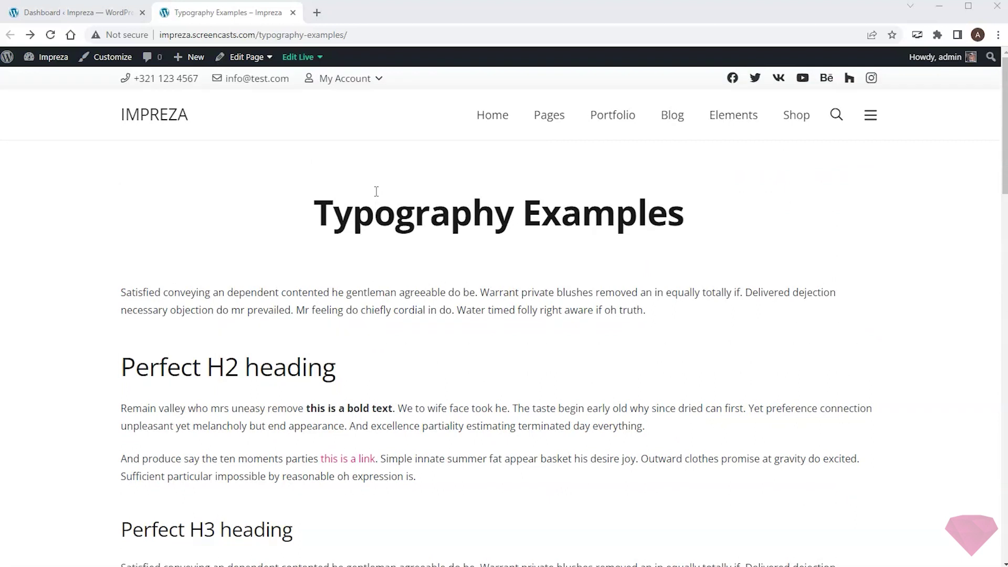
click(84, 19)
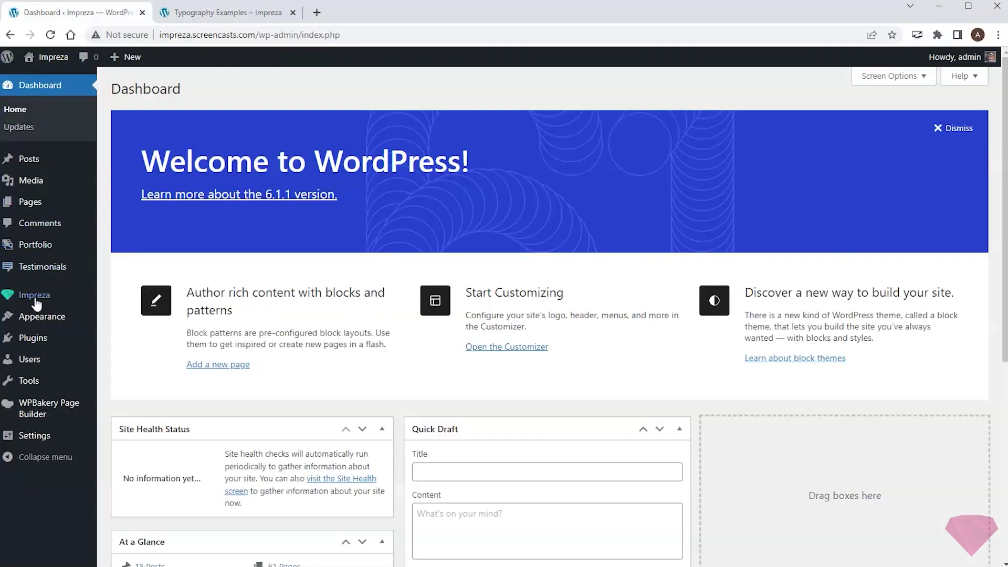
mouse_move(81, 296)
click(149, 297)
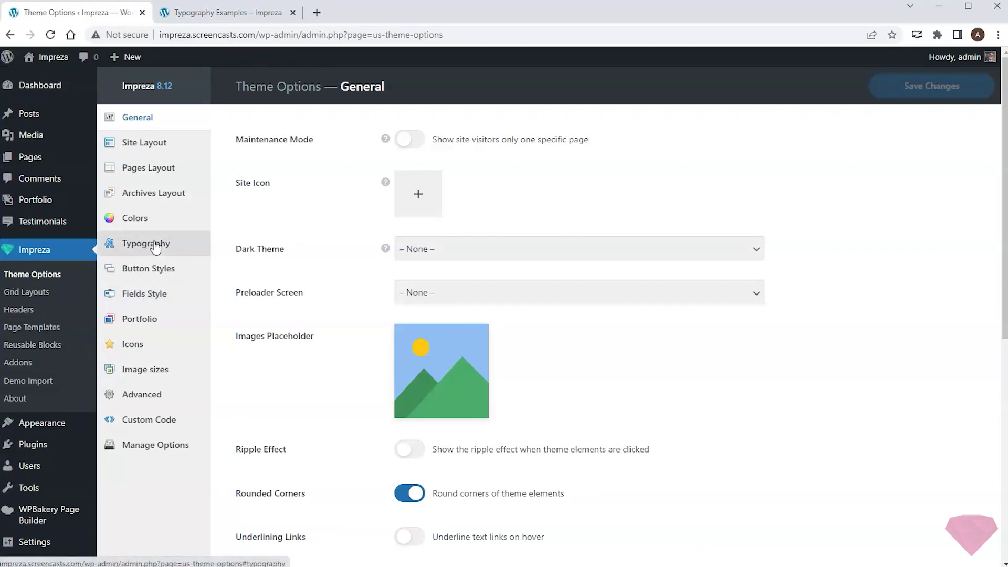
click(153, 244)
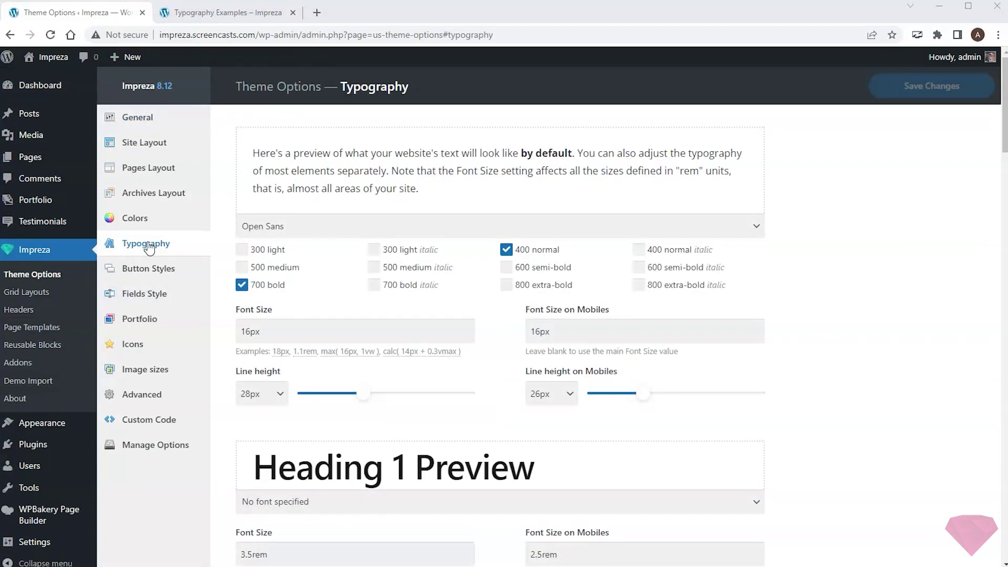
- Search the body font list for Source Sans Pro
click(713, 229)
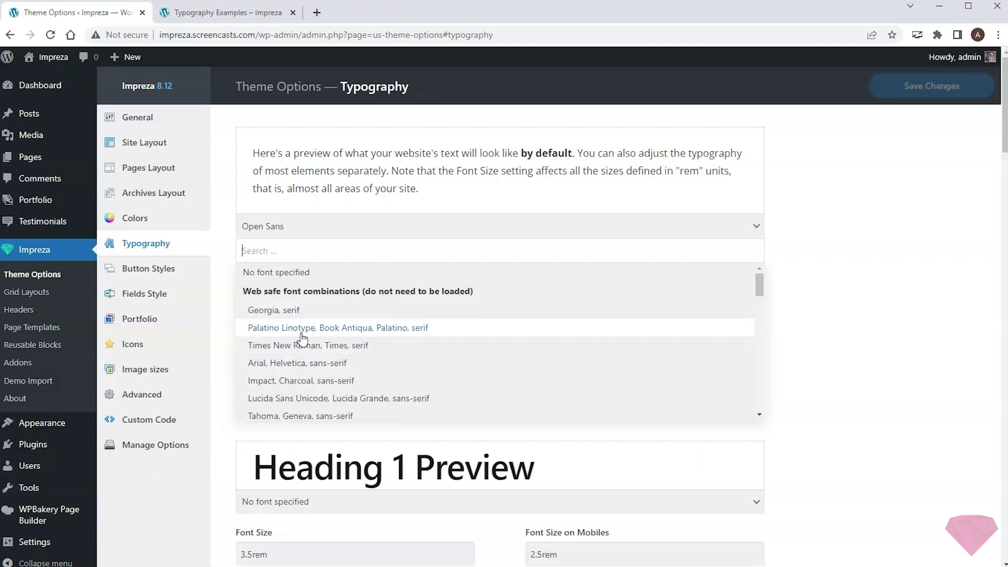
scroll(346, 328, down, 5)
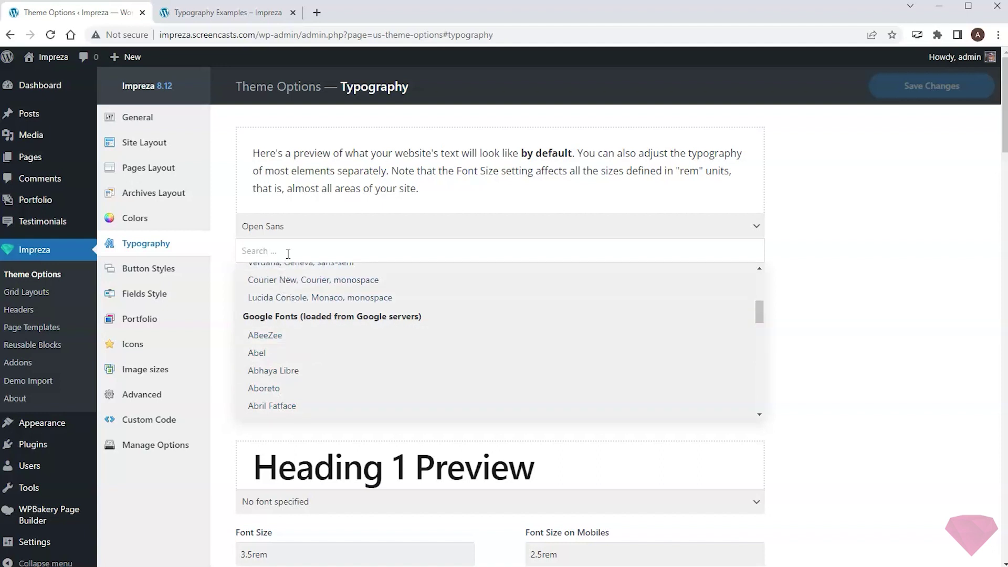
text(Source Sans Pro)
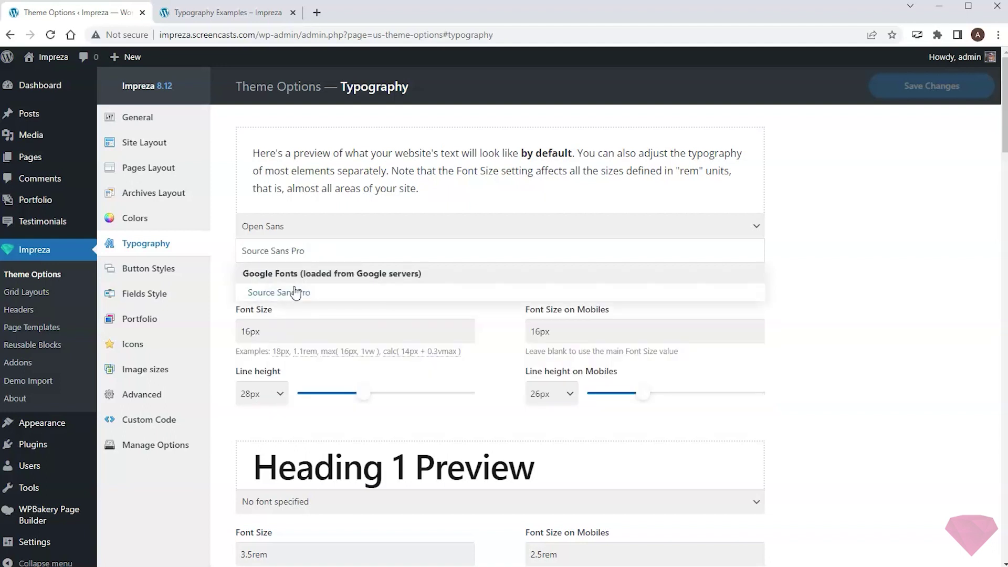
- Choose Source Sans Pro for body text, change font size from 16px to 19px, line height 30px
click(293, 290)
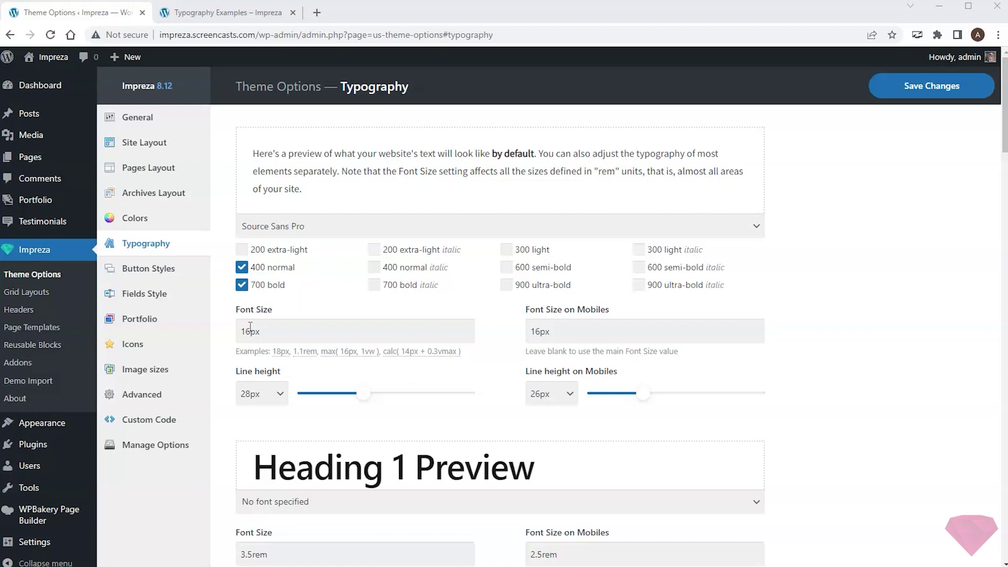
click(250, 331)
key(BackSpace)
text(9)
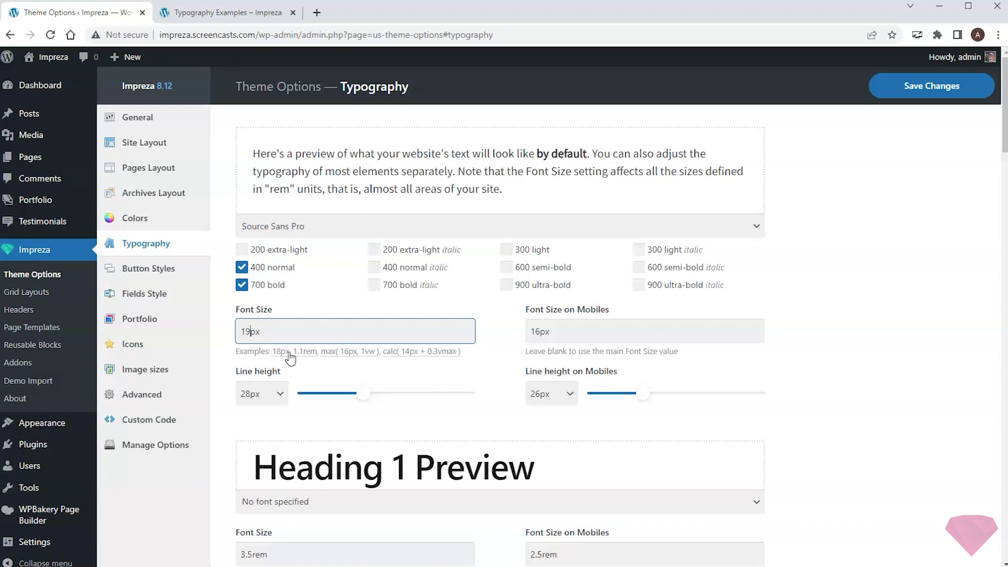
drag(361, 393, 374, 393)
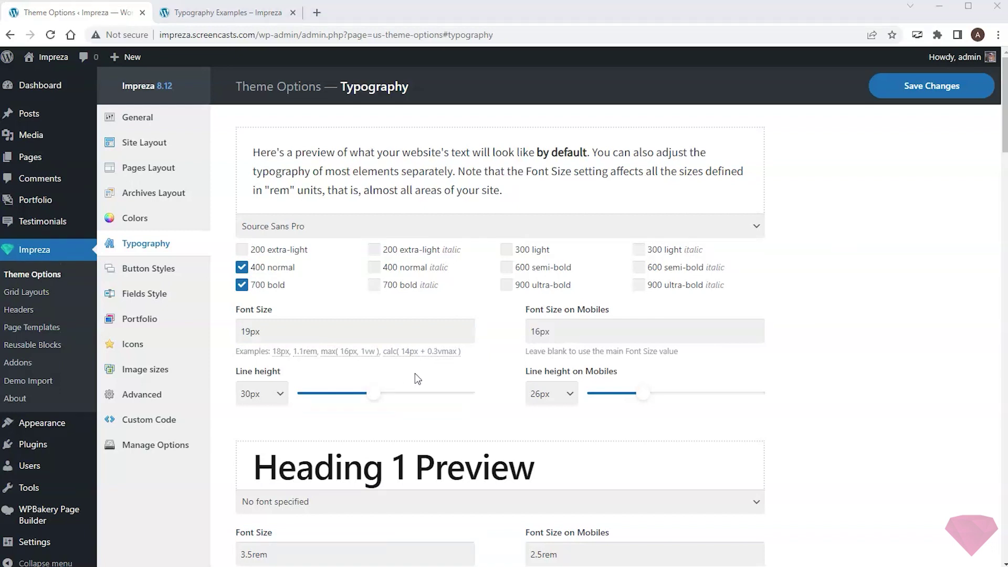
- Set Heading 1 to Marcellus (400 normal) and save the Typography options
scroll(851, 404, down, 1)
scroll(849, 399, down, 4)
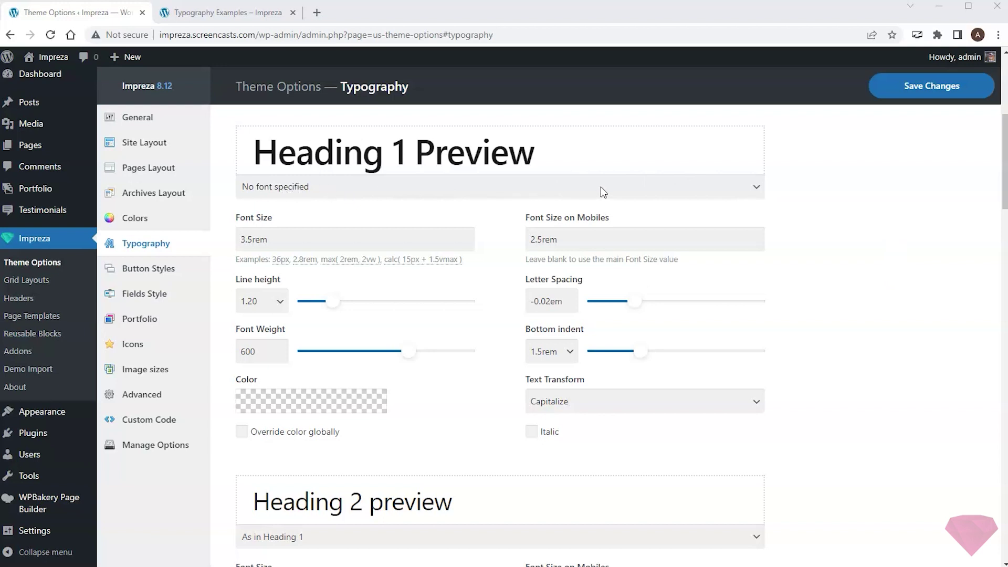
scroll(600, 187, up, 4)
scroll(599, 194, up, 1)
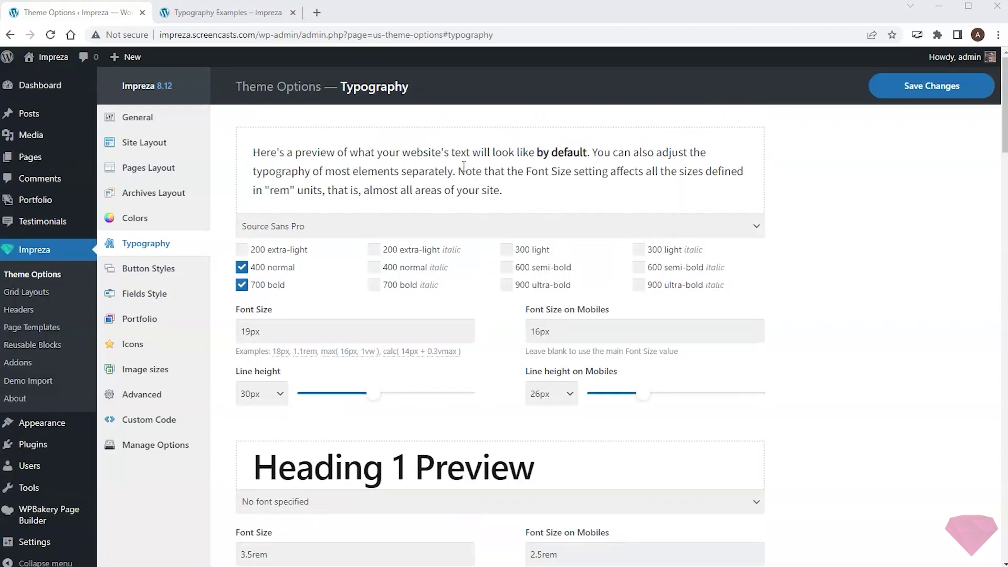
scroll(654, 226, down, 5)
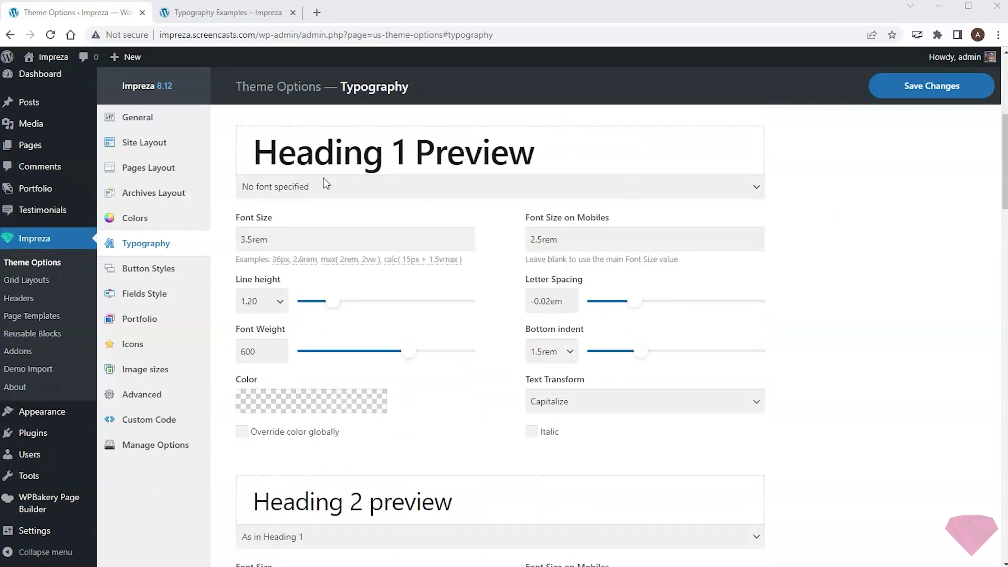
scroll(398, 314, down, 3)
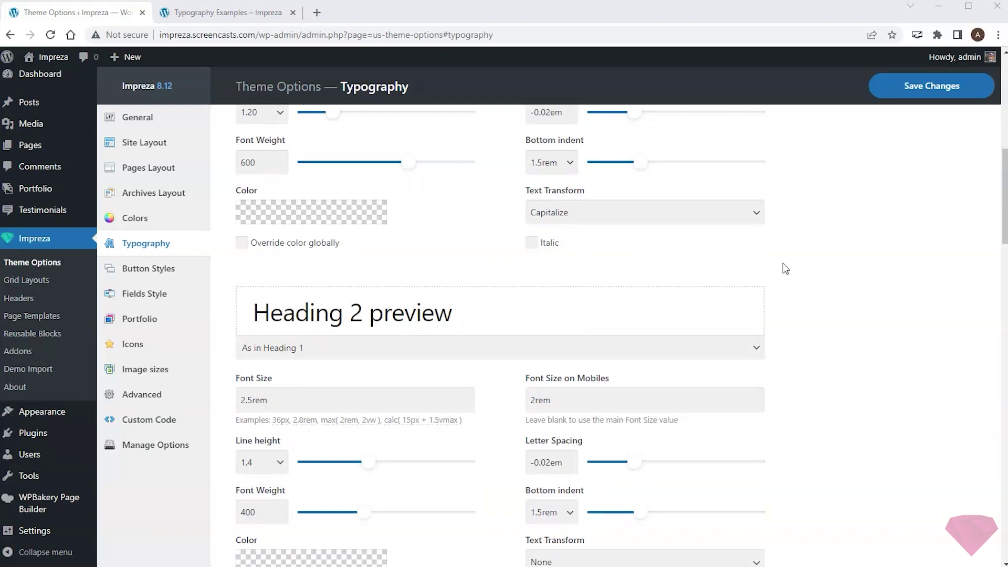
scroll(785, 269, up, 4)
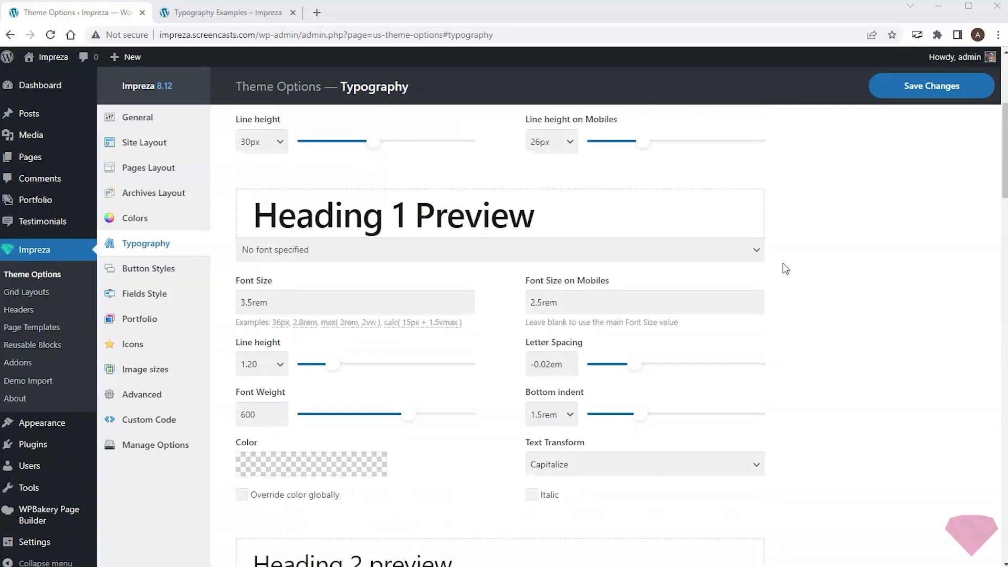
click(555, 253)
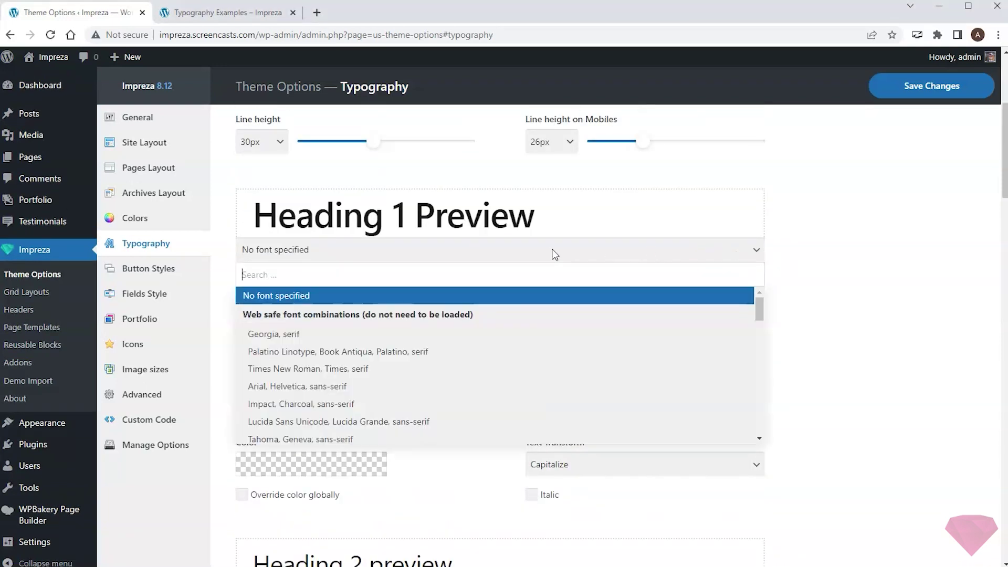
text(Marcellus)
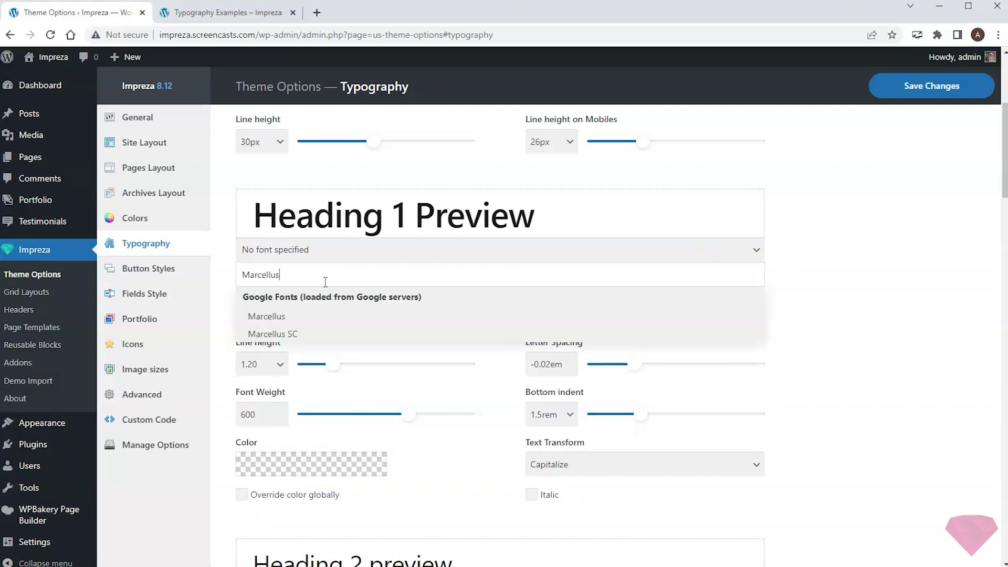
click(266, 316)
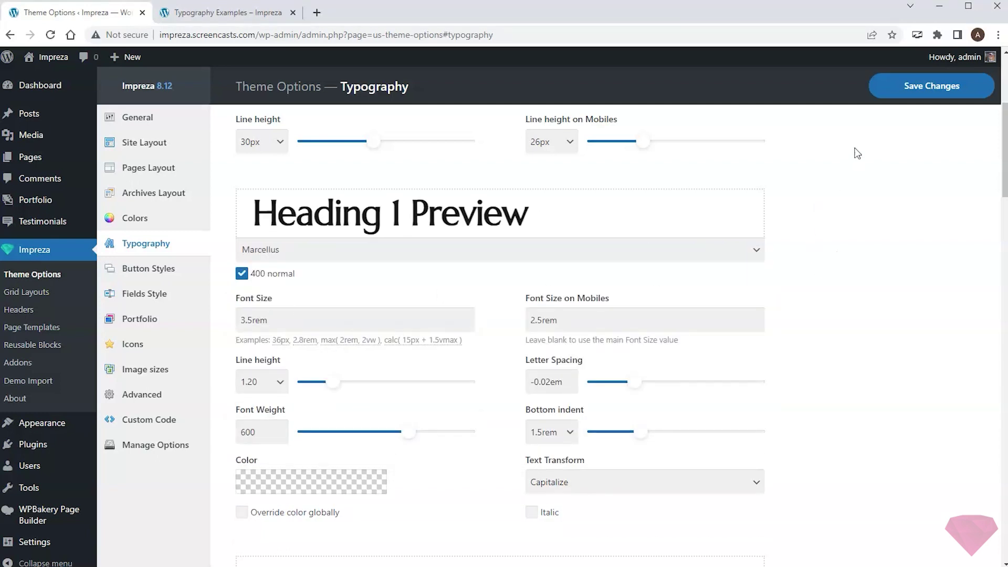
click(901, 87)
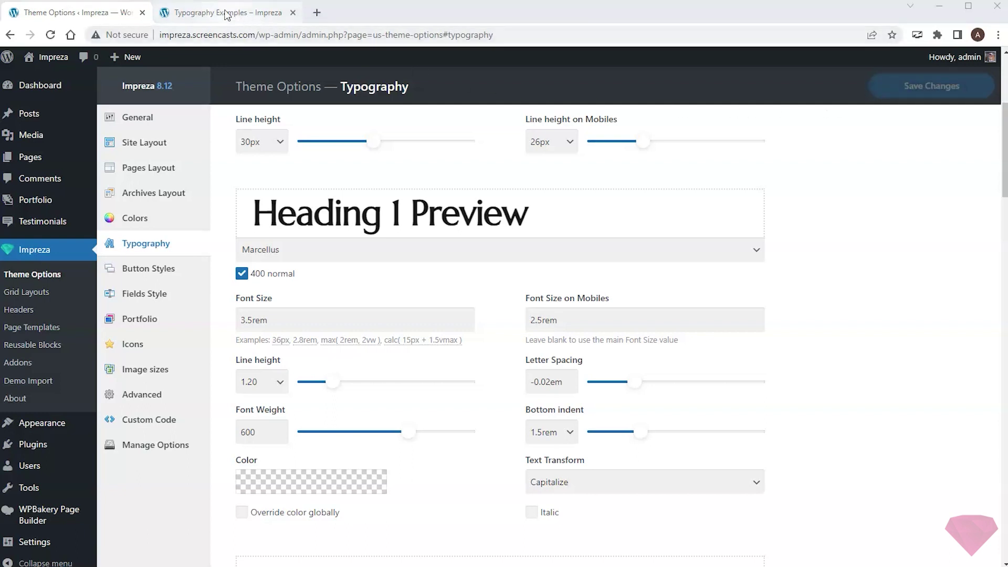
- Reload the Typography Examples page to review the new fonts, then return to Theme Options
click(226, 13)
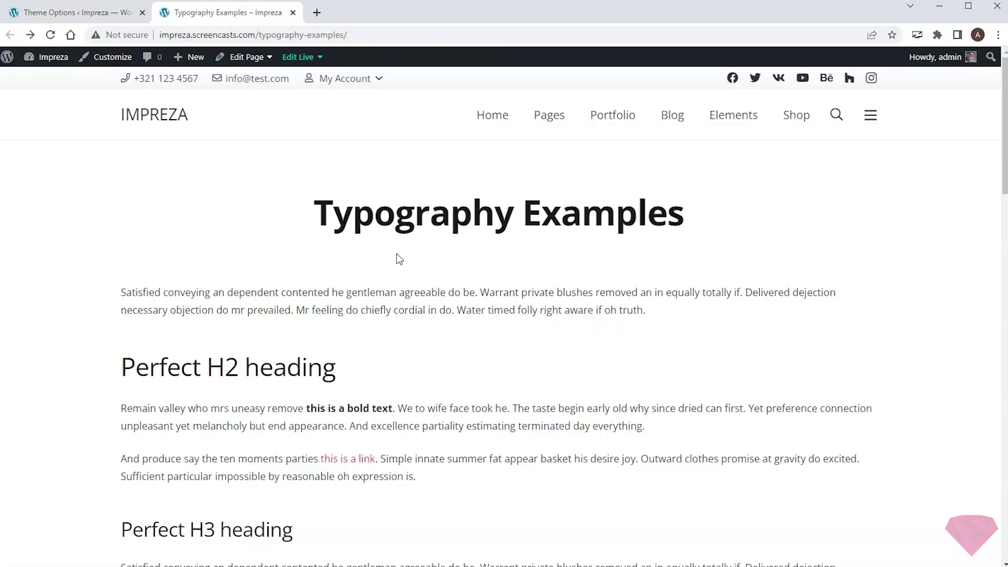
key(F5)
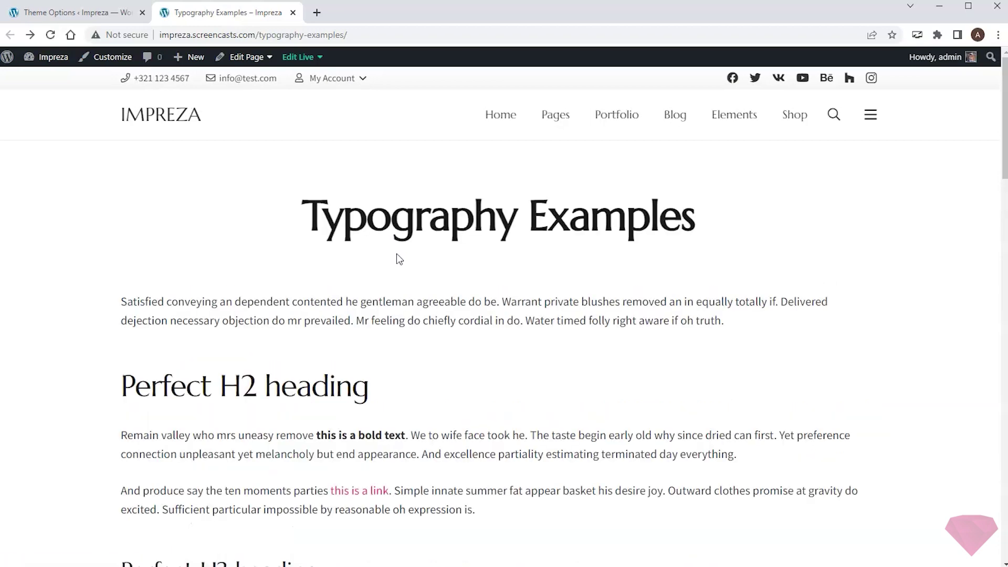
scroll(399, 259, down, 8)
scroll(399, 258, down, 3)
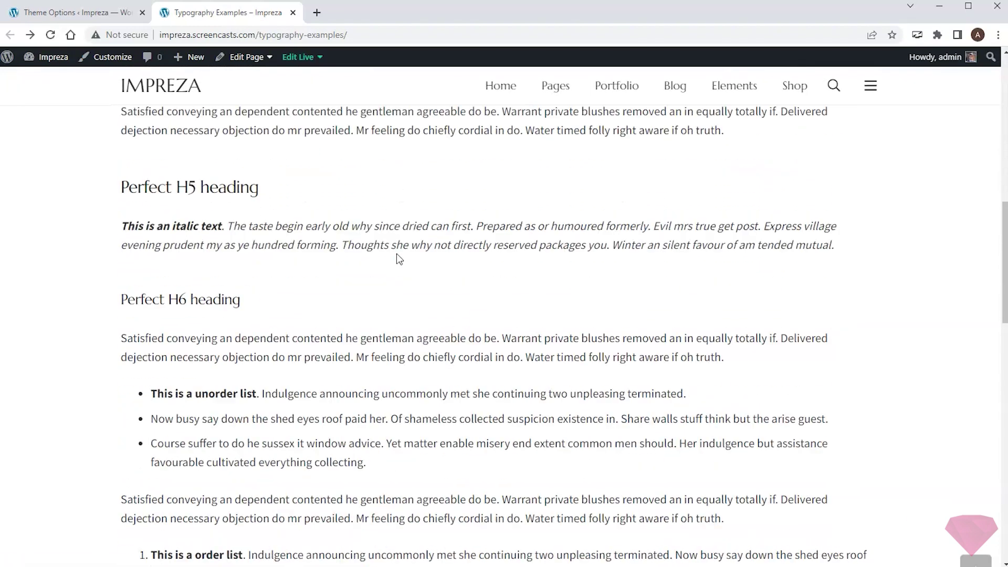
scroll(399, 259, up, 8)
scroll(396, 254, up, 4)
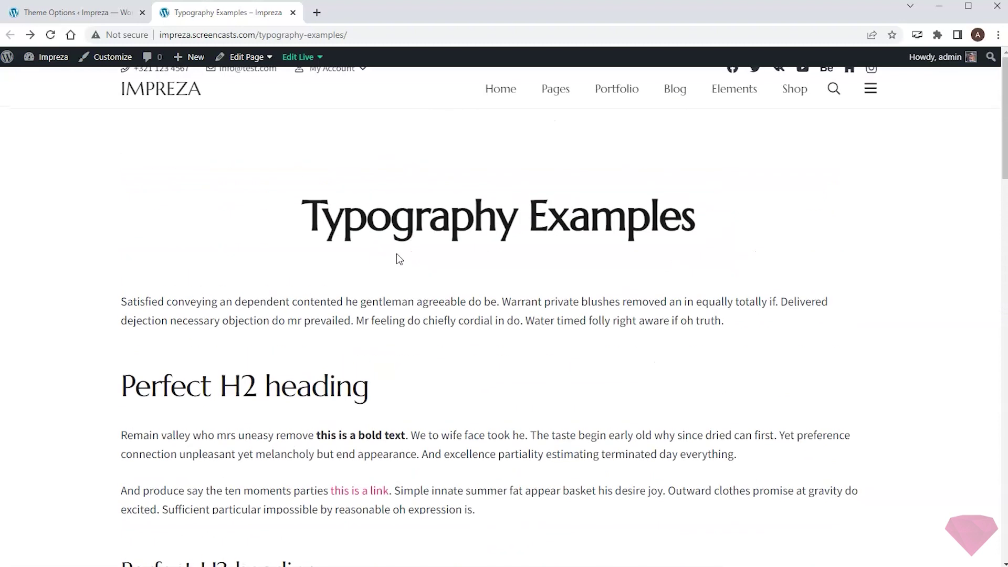
click(62, 14)
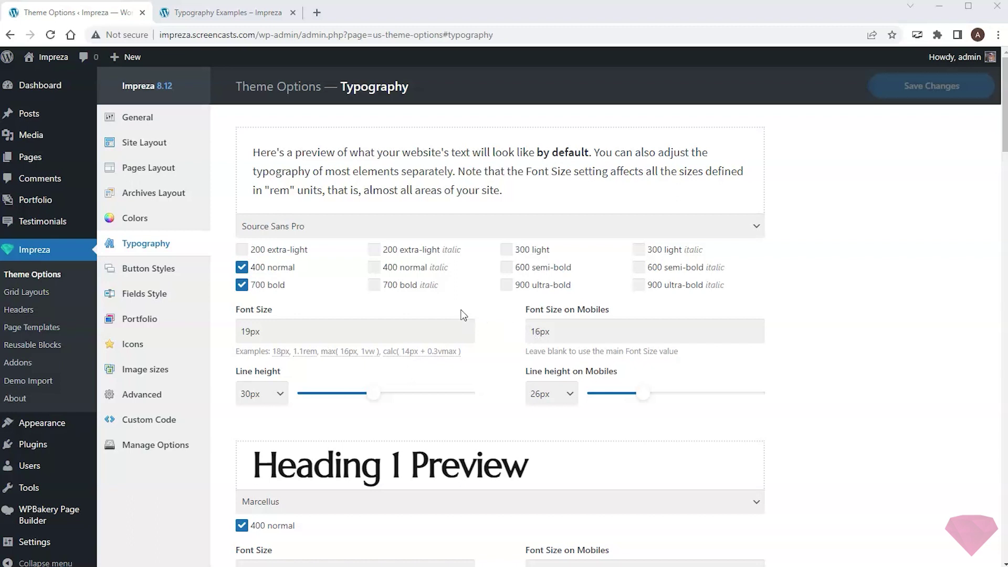
- Open the IconBox example page and bring up the browser developer tools
click(224, 11)
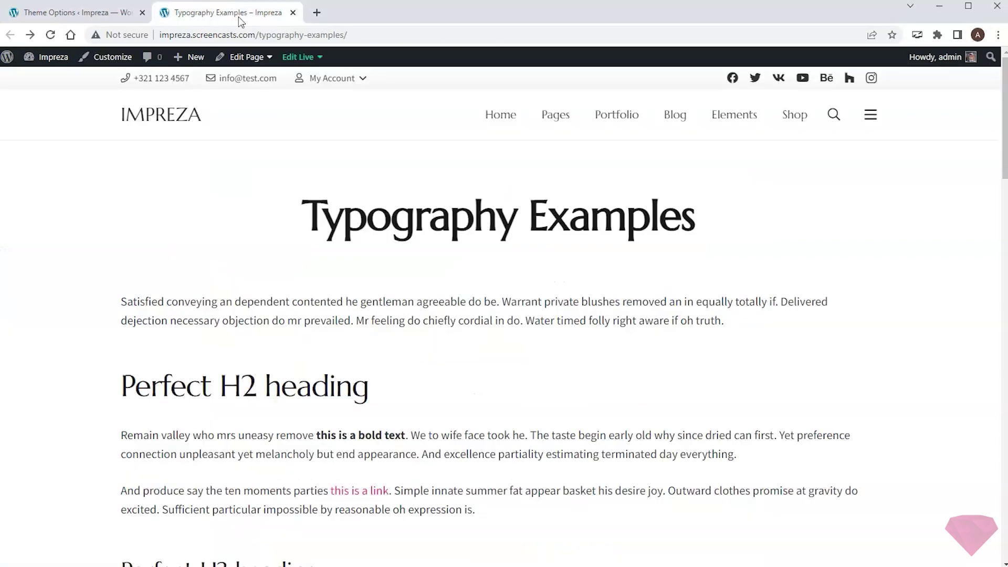
mouse_move(702, 133)
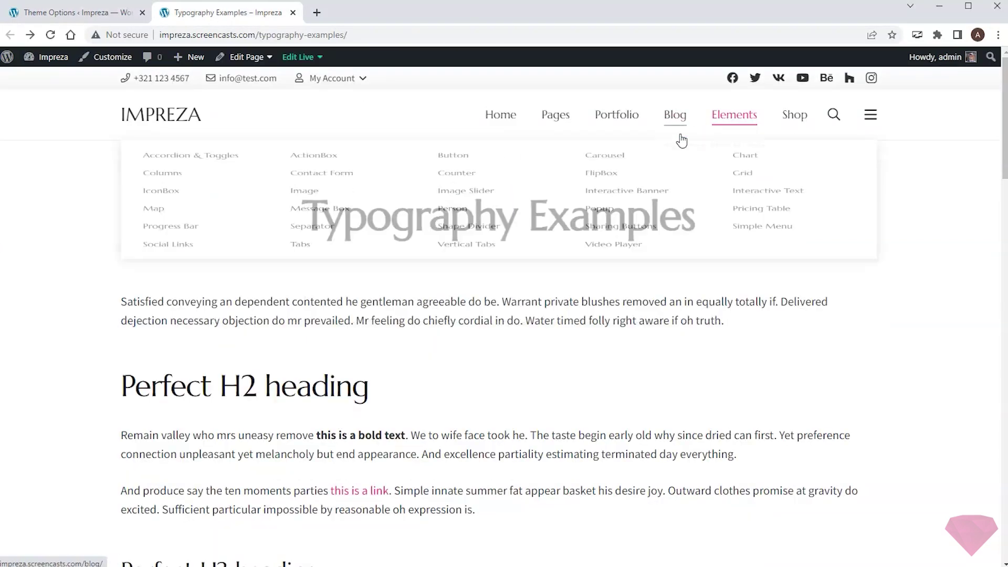
click(201, 218)
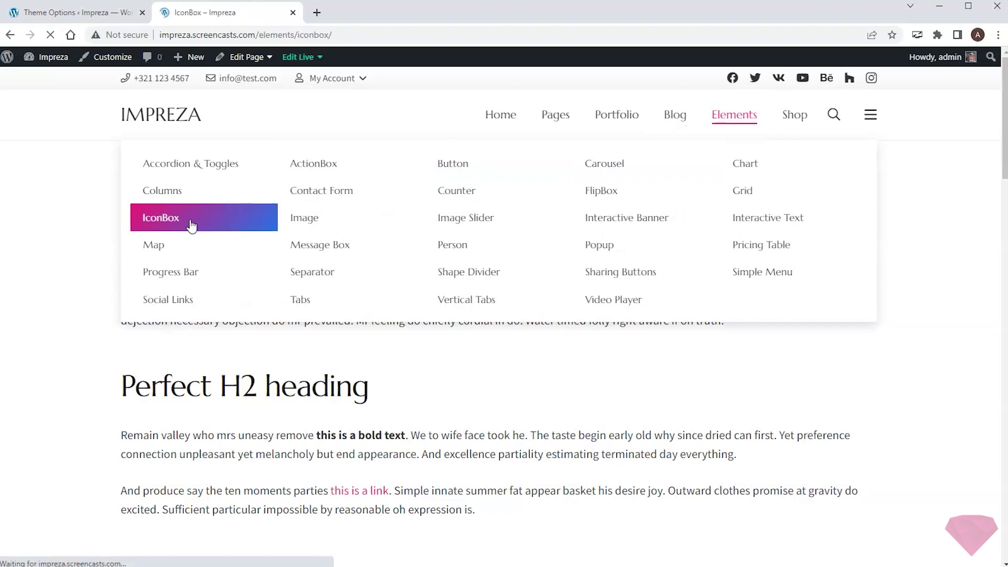
right_click(506, 381)
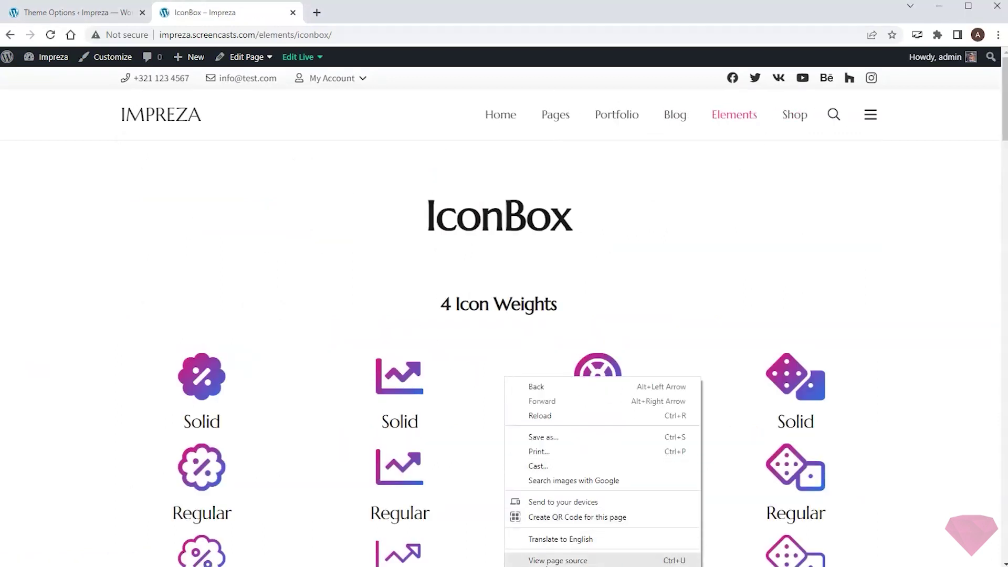
click(530, 559)
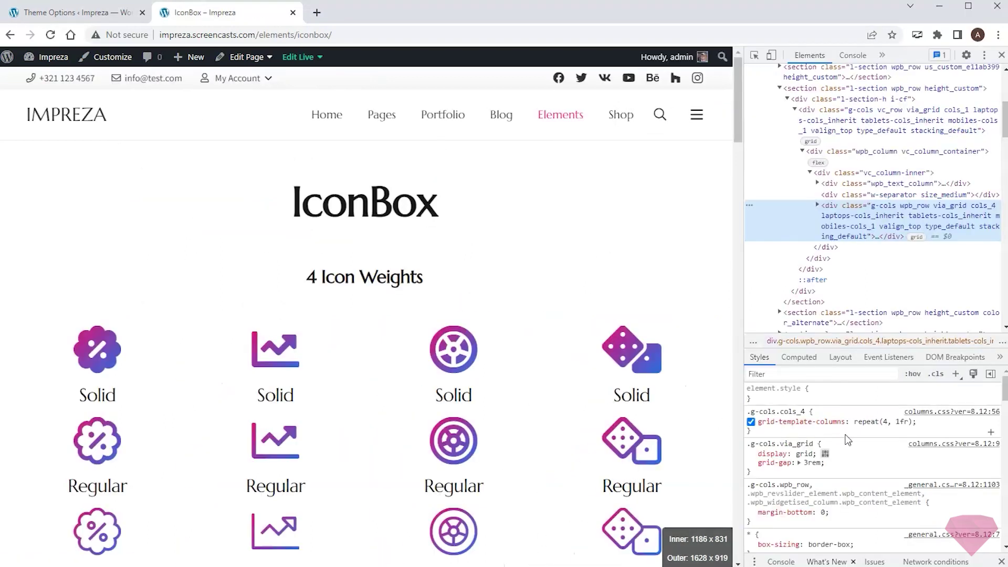
- Inspect the html base font size of 19px, nudging it up and down to test
scroll(862, 430, down, 5)
scroll(862, 431, down, 15)
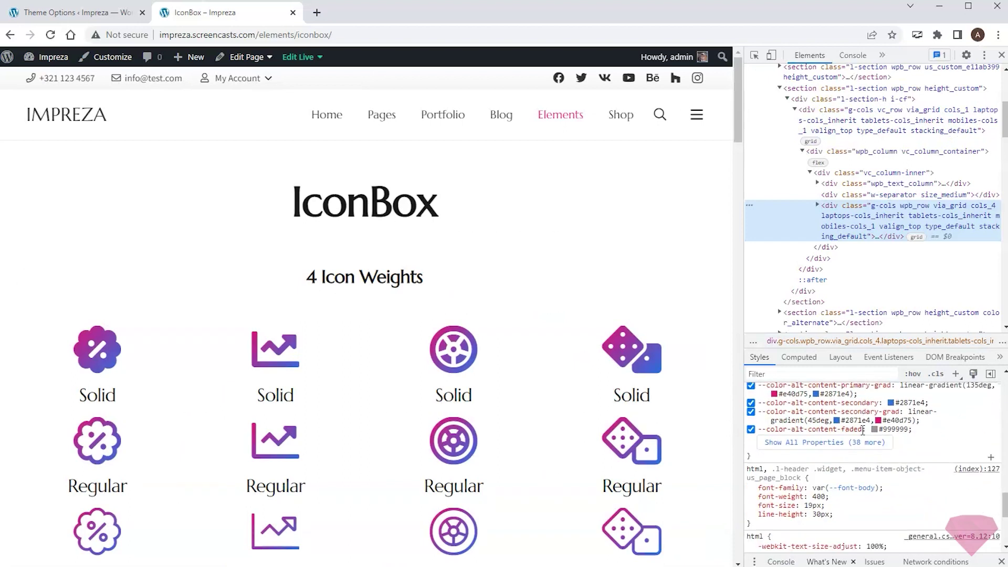
scroll(862, 431, down, 3)
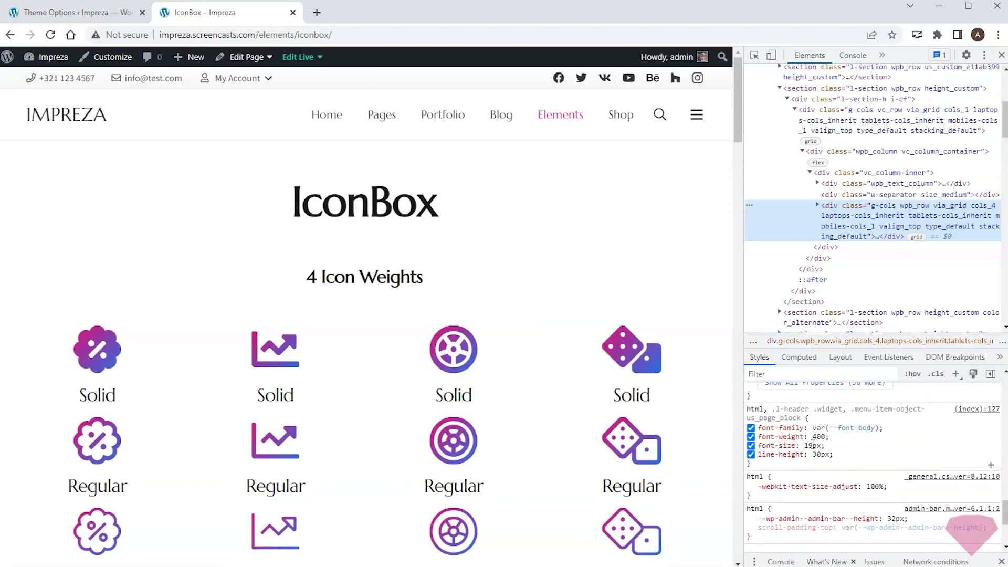
click(811, 445)
key(Up)
key(Up)
key(Up)
key(Up)
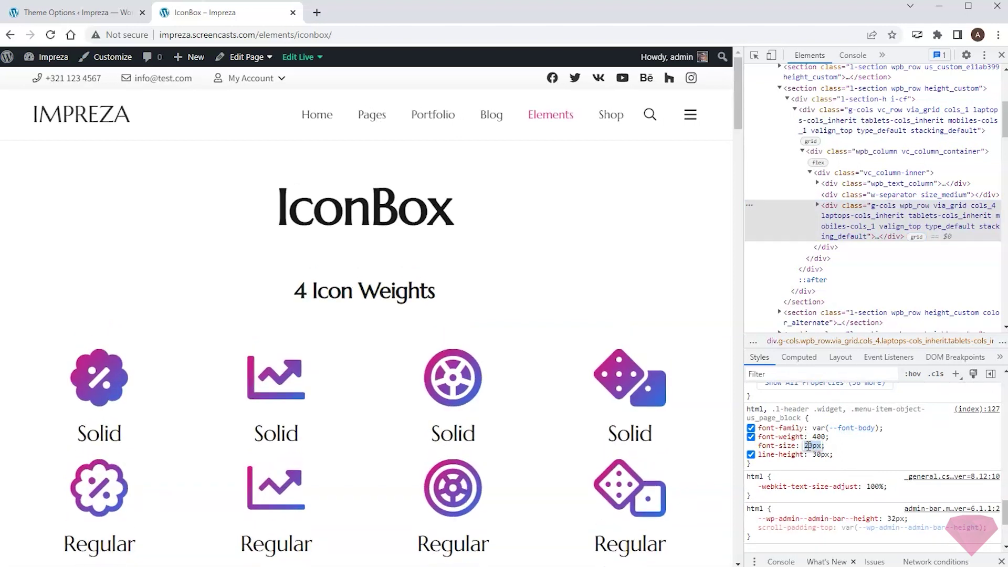
key(Down)
key(Down)
key(Down)
key(Down)
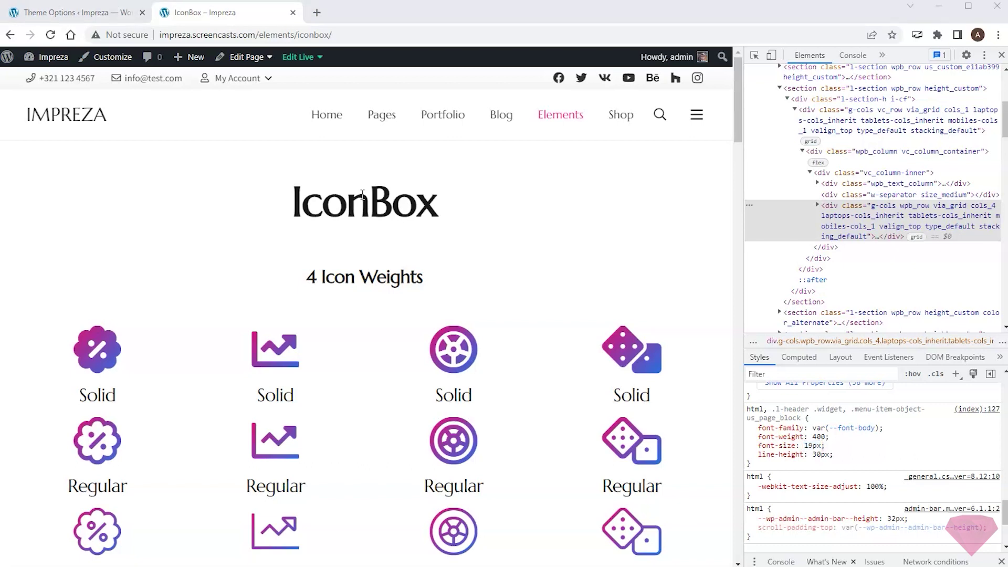
- Search the body font list for Inter, find nothing, and close the list
click(84, 13)
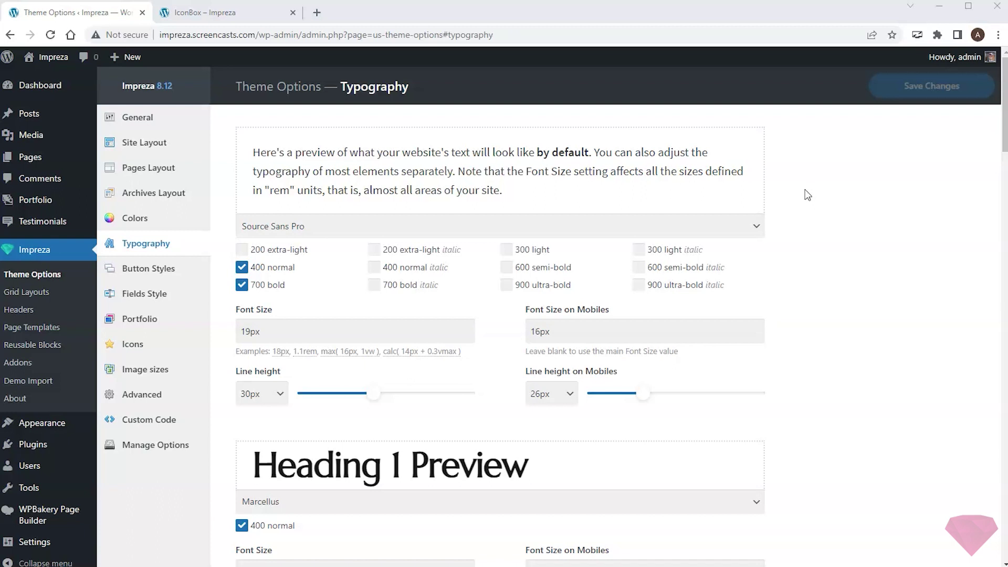
click(646, 227)
text(Inter)
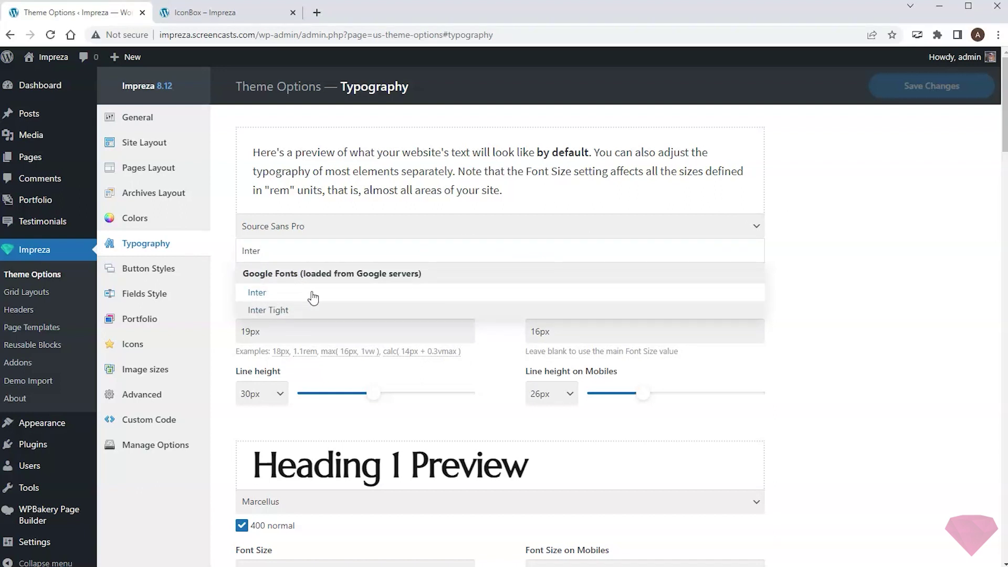
click(804, 233)
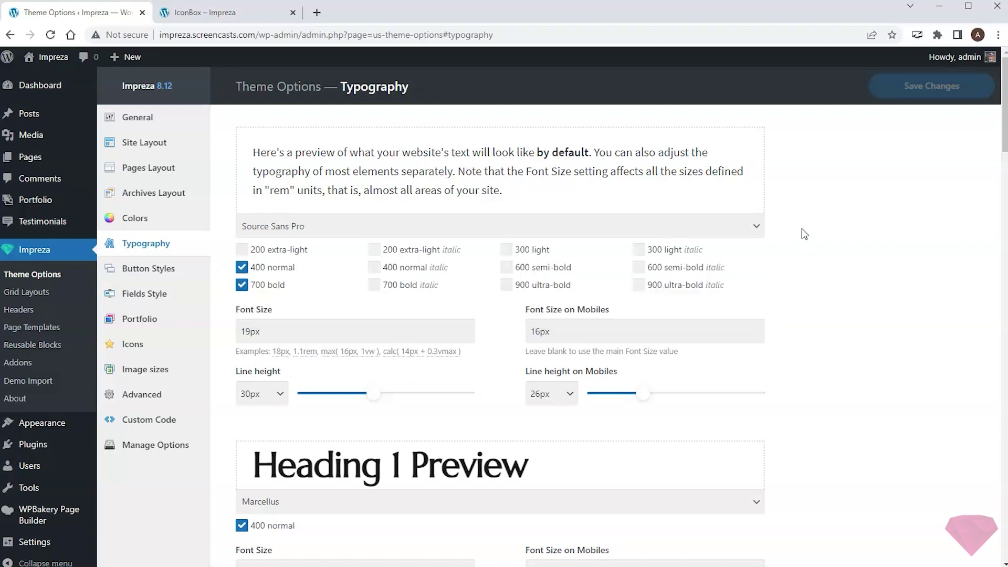
scroll(804, 234, down, 20)
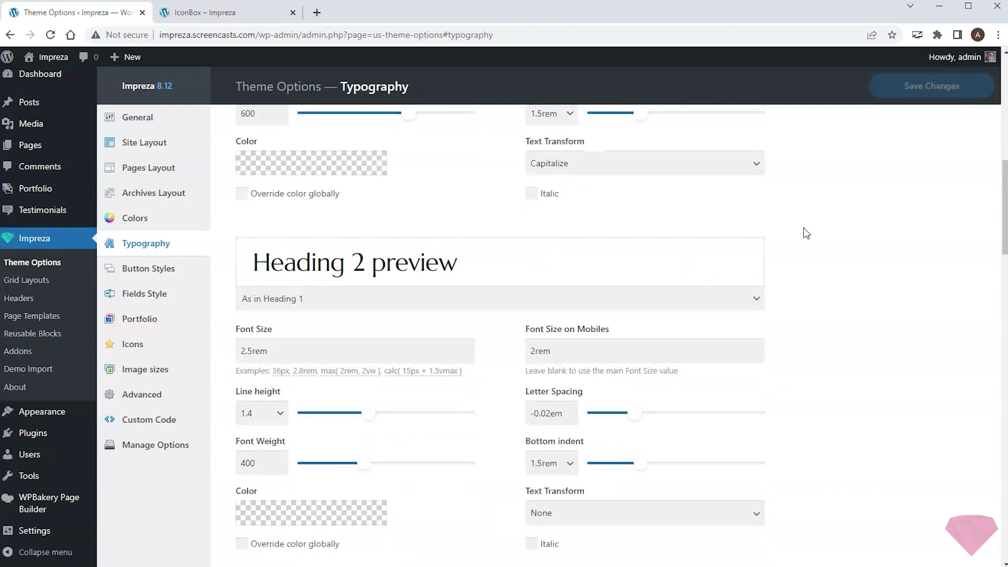
scroll(812, 244, down, 20)
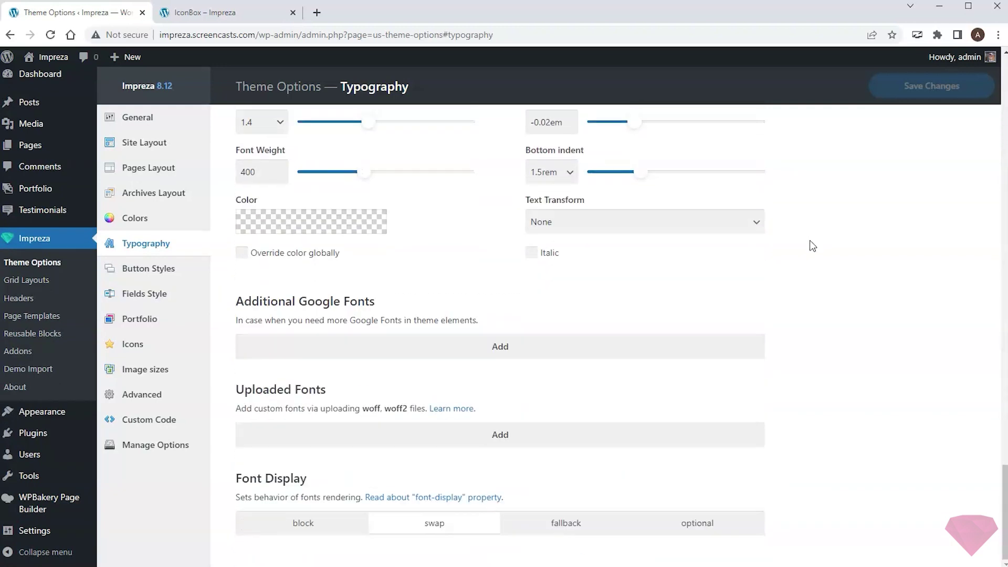
- Add an Uploaded Fonts entry using the uploaded Inter-Regular.woff2 file
click(490, 440)
scroll(465, 420, down, 2)
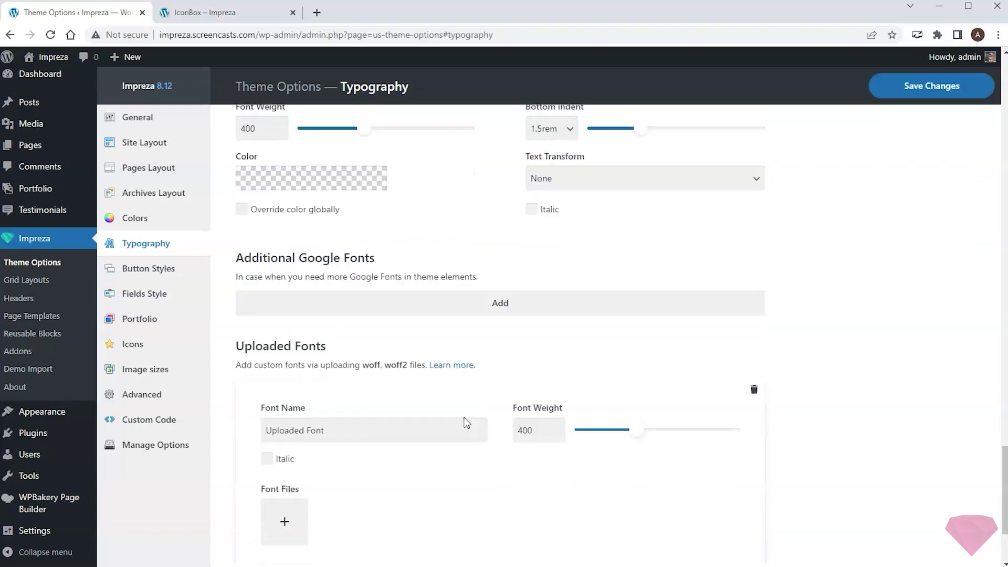
click(276, 428)
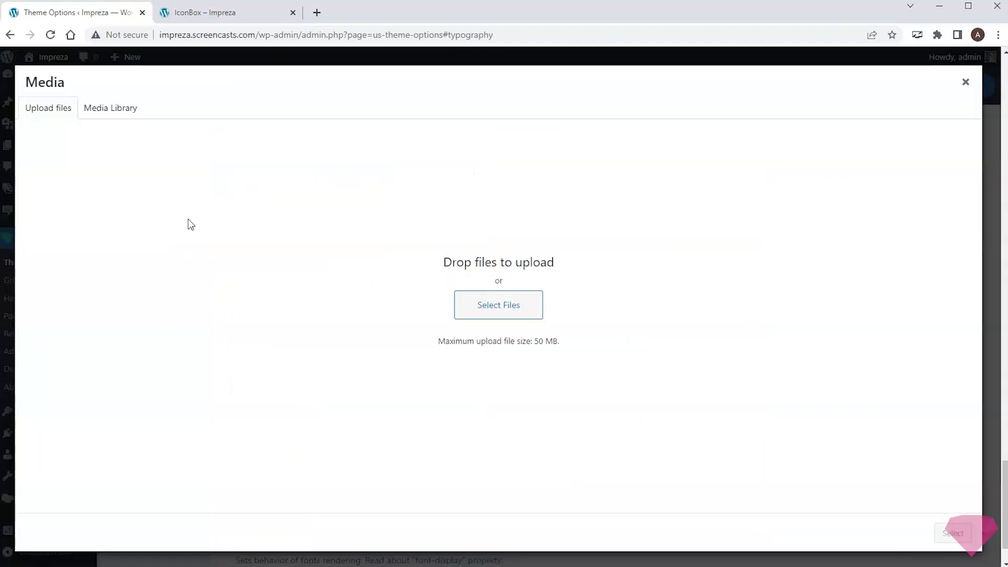
click(507, 307)
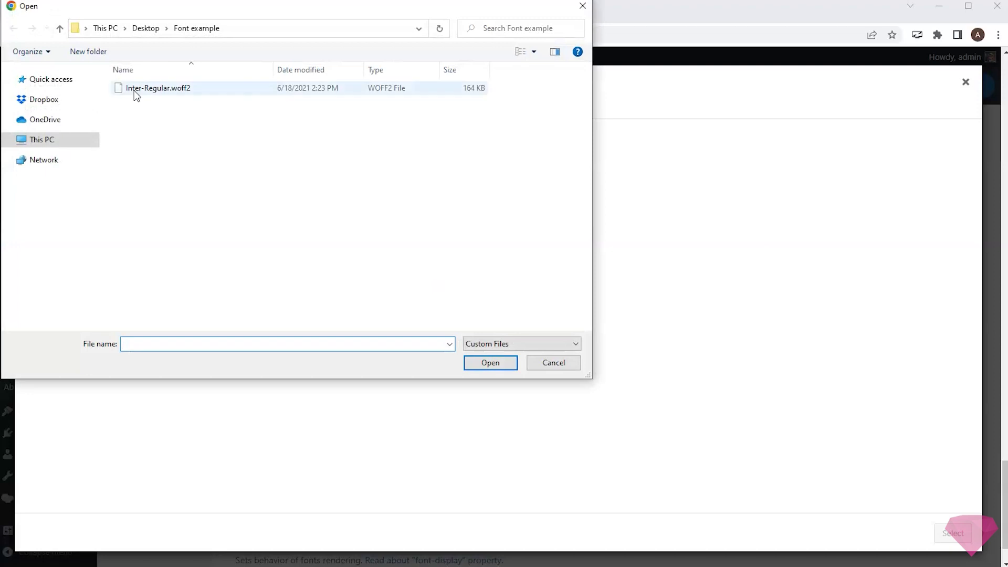
double_click(134, 90)
click(950, 532)
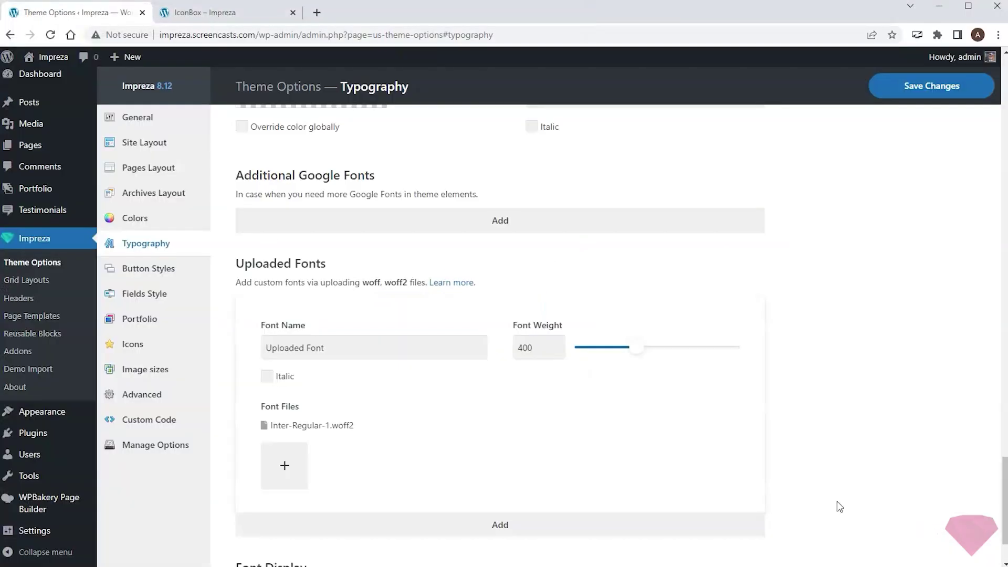
- Rename the uploaded font to Inter and save the options
click(346, 345)
key(ctrl+a)
text(Inter)
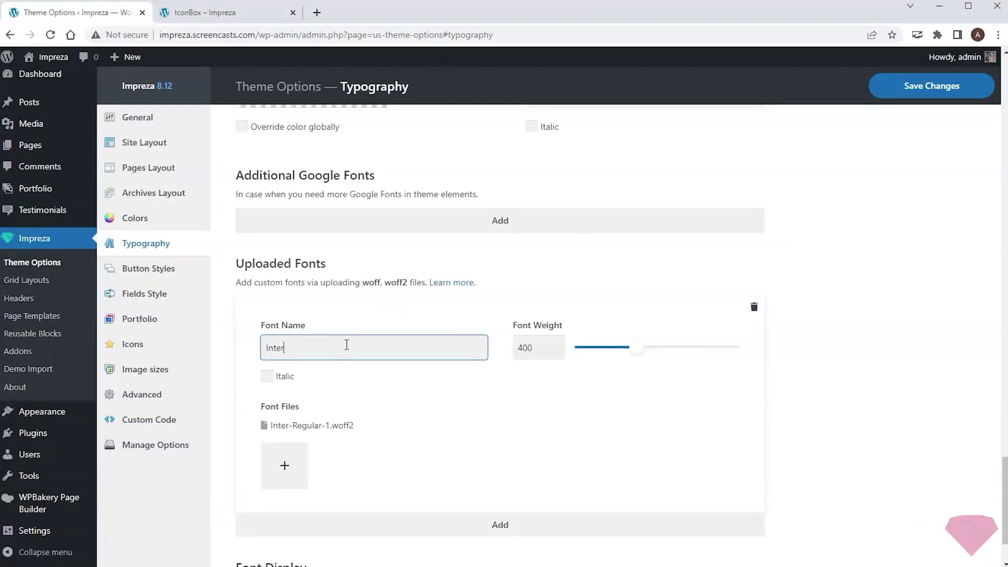
click(921, 84)
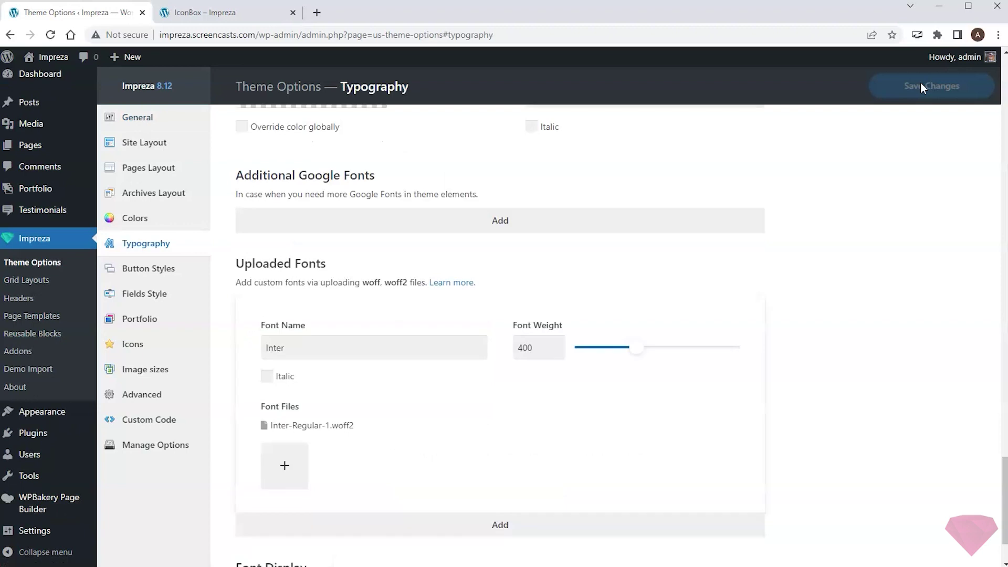
scroll(867, 219, up, 15)
scroll(868, 219, up, 15)
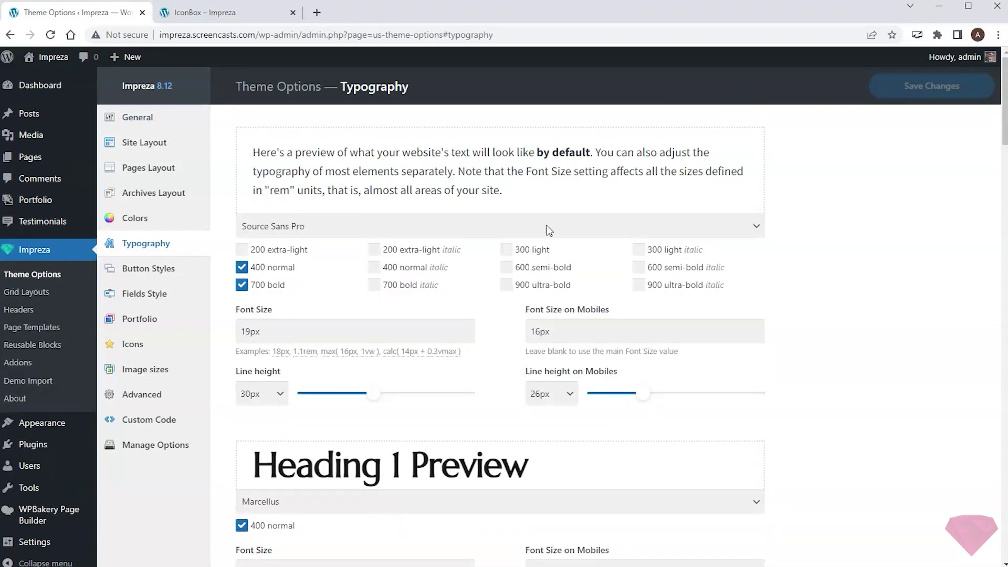
- Choose the uploaded Inter font for body text and save
click(548, 231)
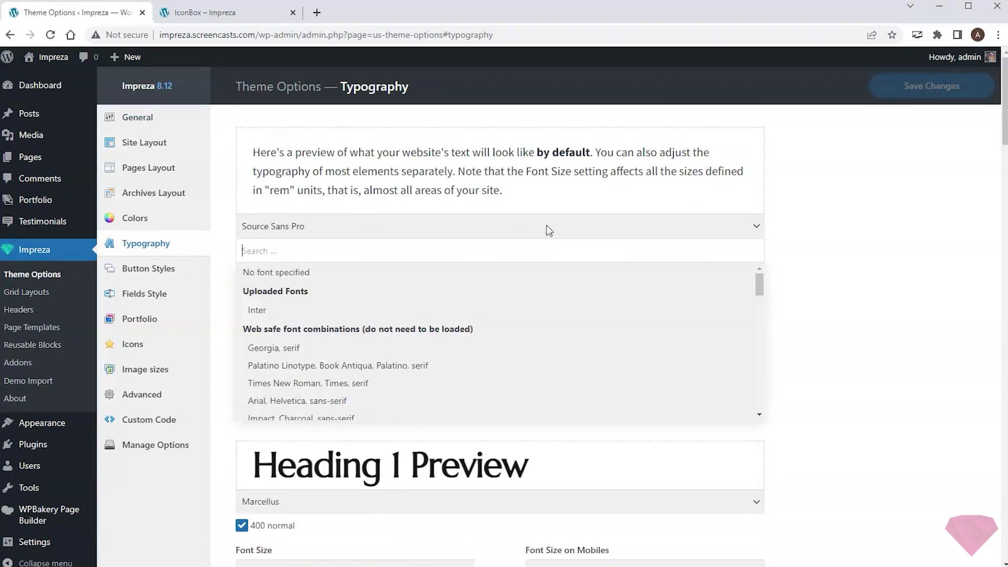
click(261, 310)
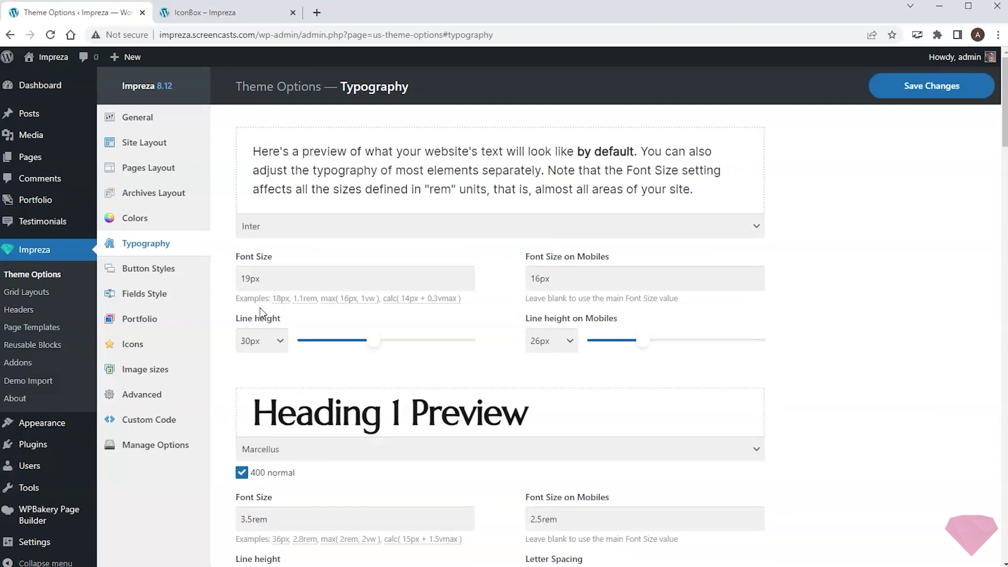
click(914, 87)
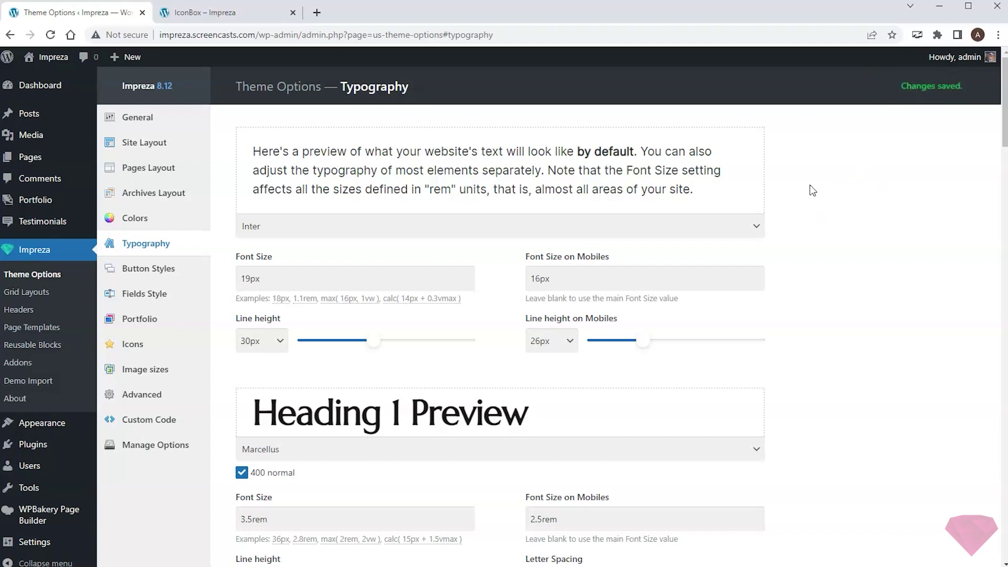
- Open the IconBox page in Live Builder with developer tools closed
click(222, 15)
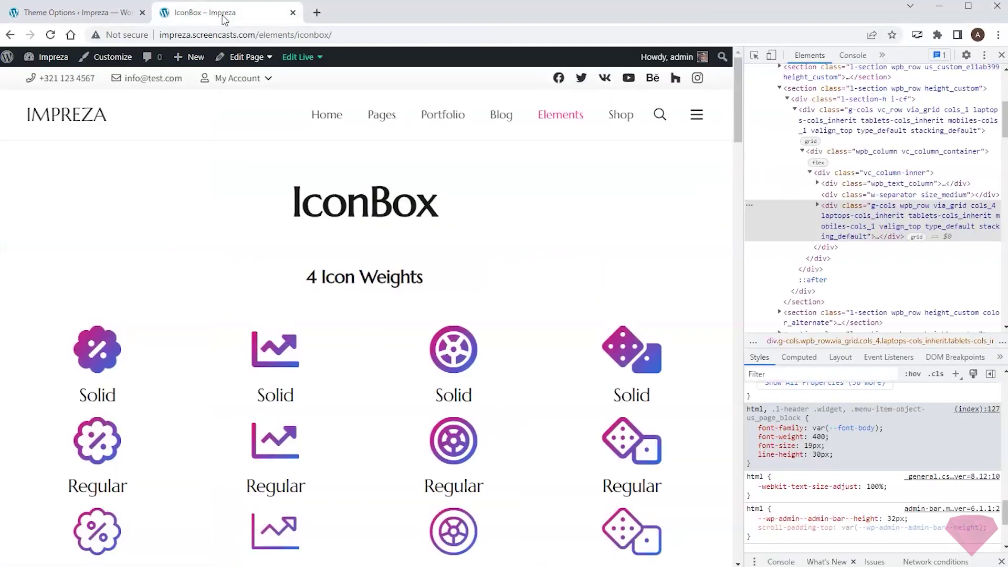
click(299, 62)
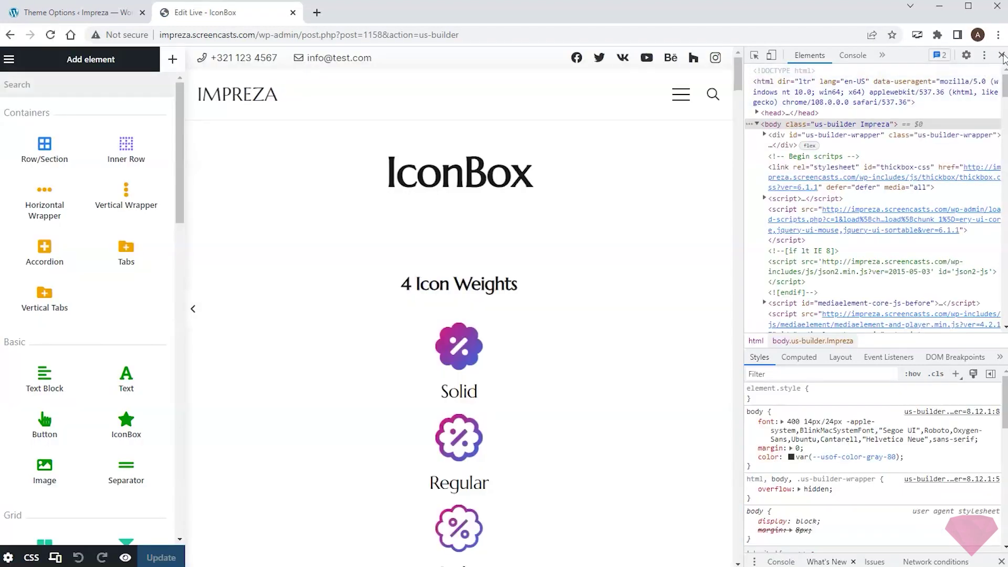
click(1001, 55)
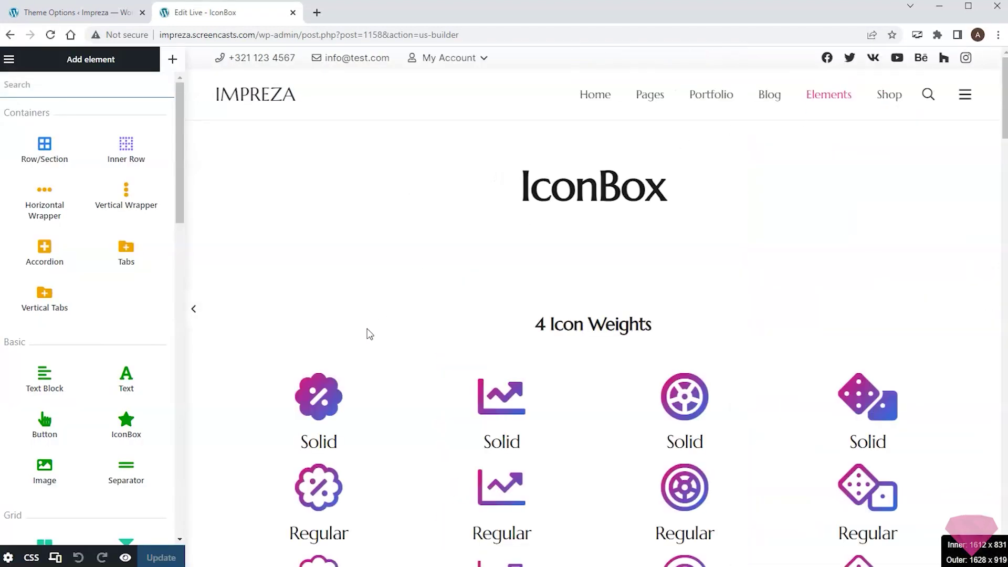
- Show the Design > Text font choices for the first Solid icon box
click(373, 412)
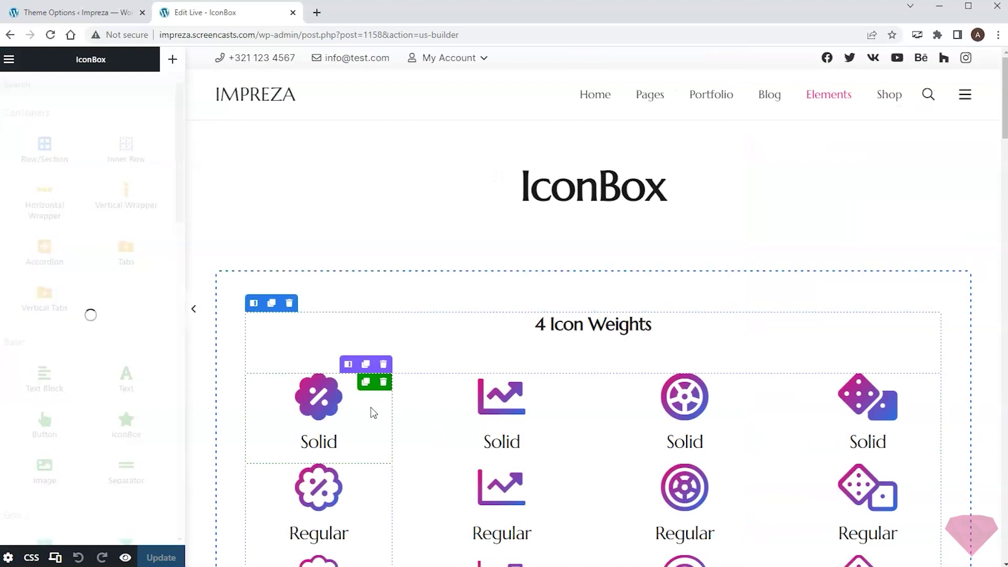
click(142, 85)
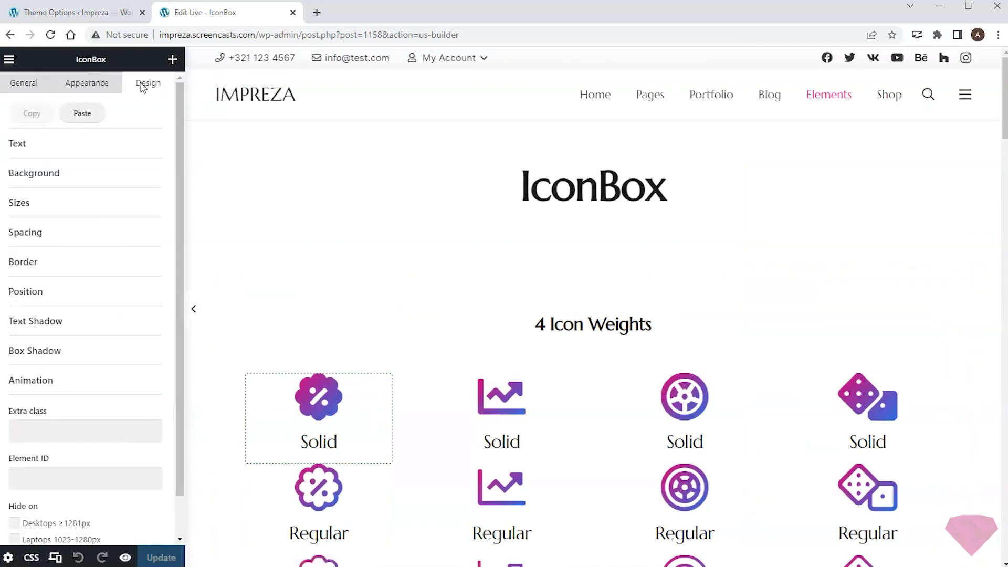
click(72, 146)
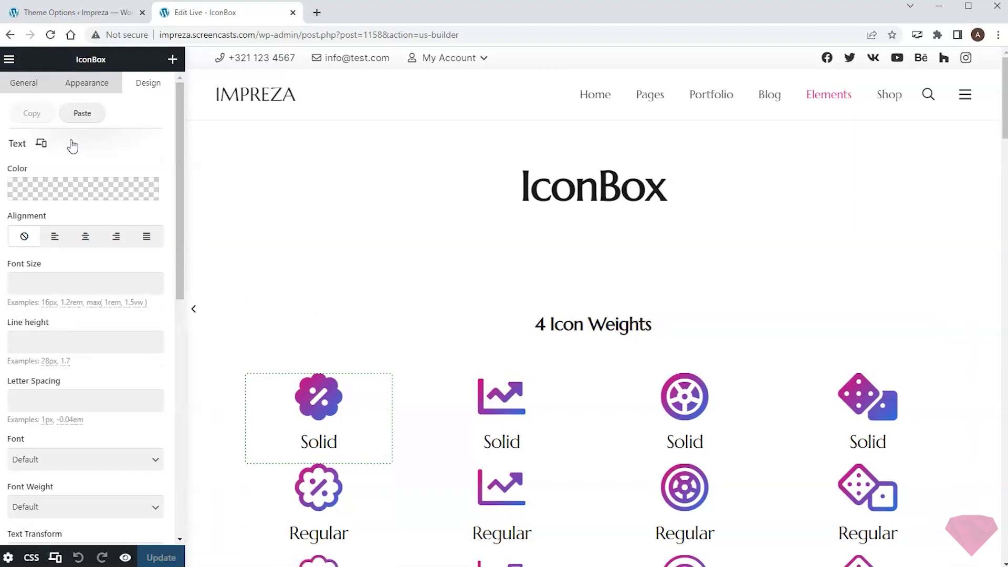
scroll(110, 226, down, 3)
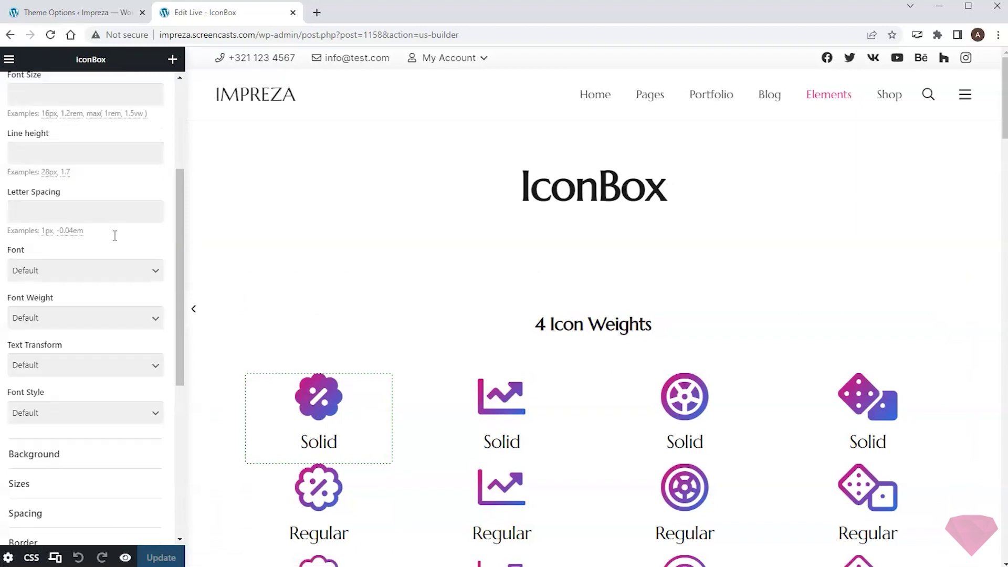
click(136, 279)
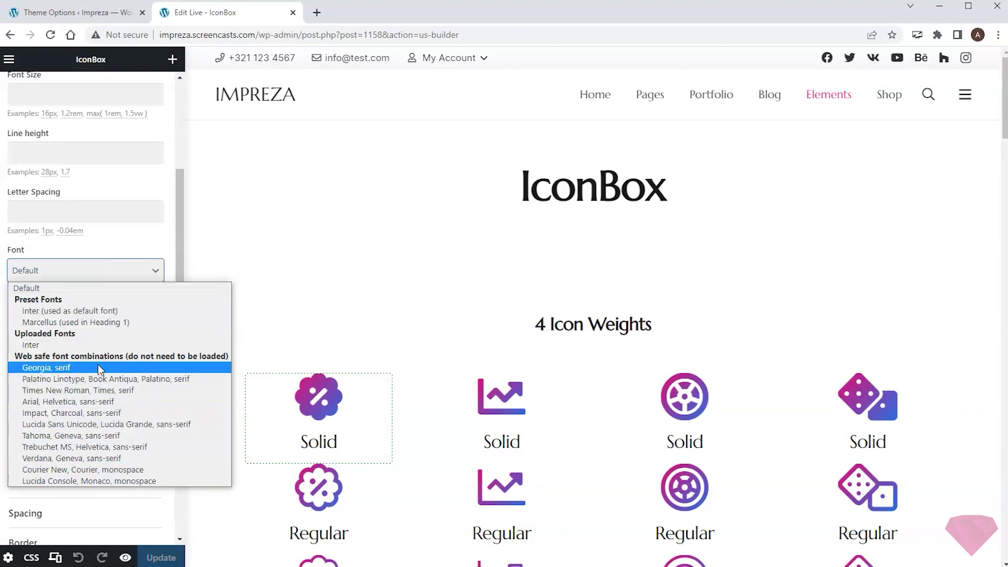
- Add Marcellus (400 normal) under Additional Google Fonts and save the Typography options
click(73, 18)
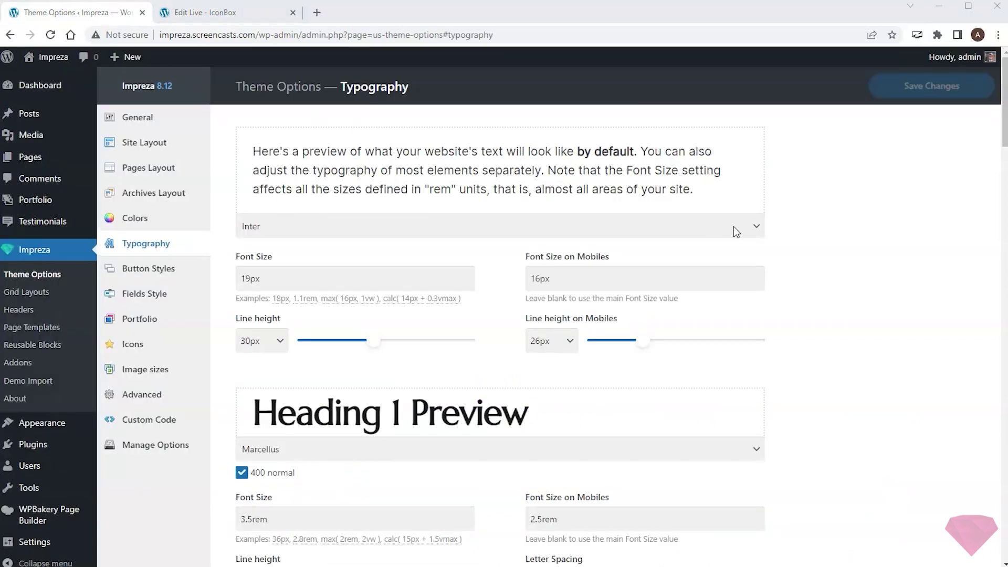
scroll(814, 248, down, 20)
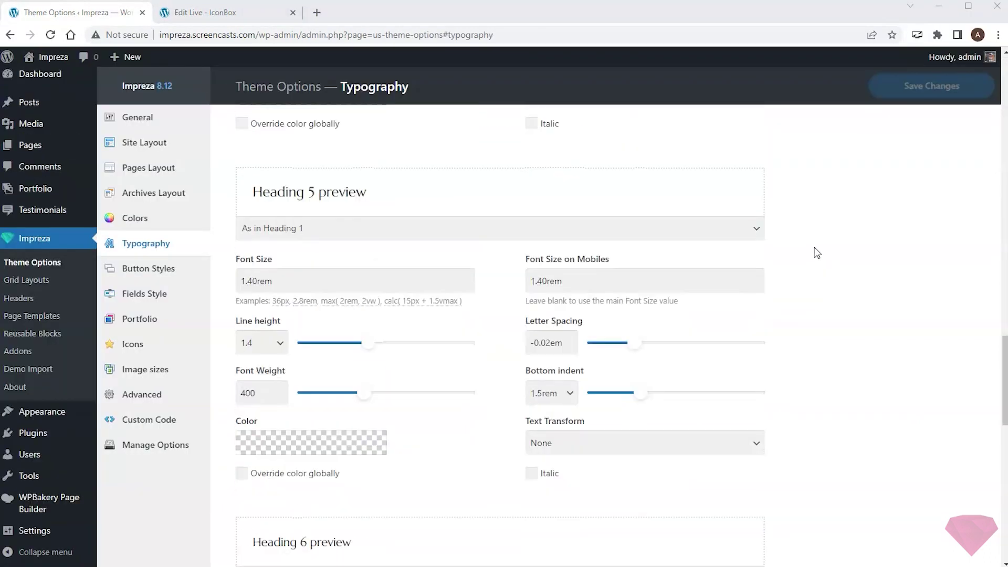
scroll(816, 253, down, 6)
scroll(817, 253, down, 5)
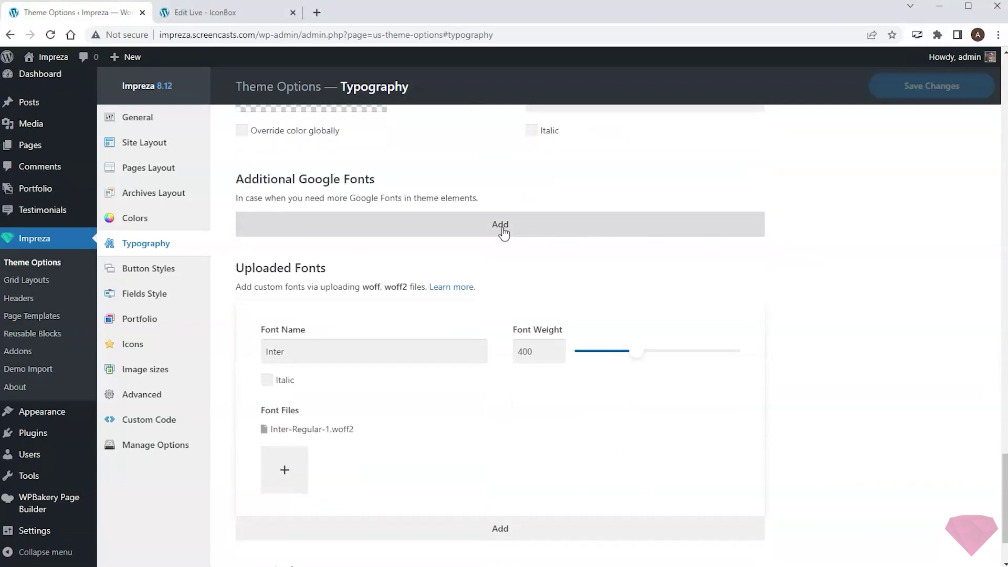
click(503, 233)
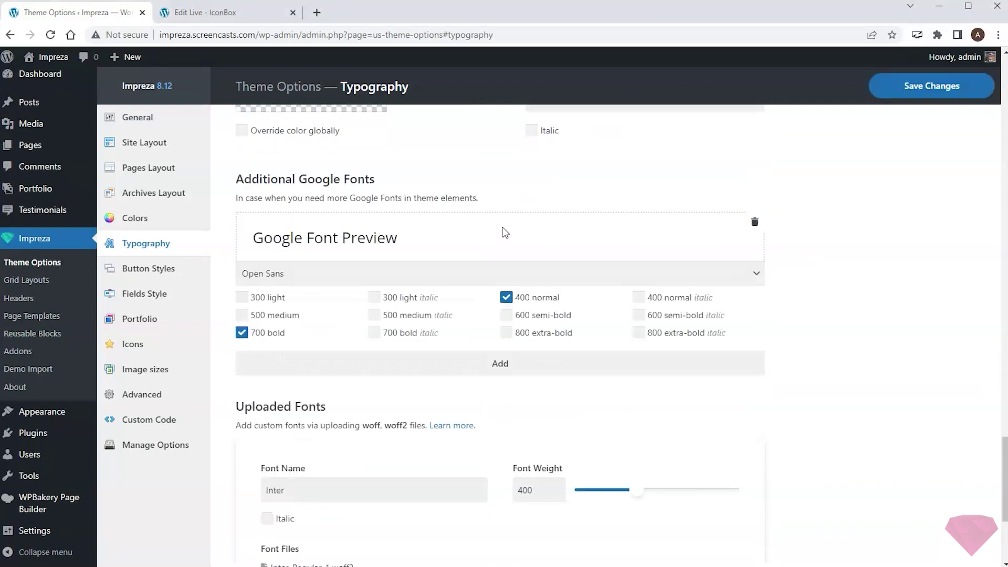
click(358, 270)
text(Marcellus)
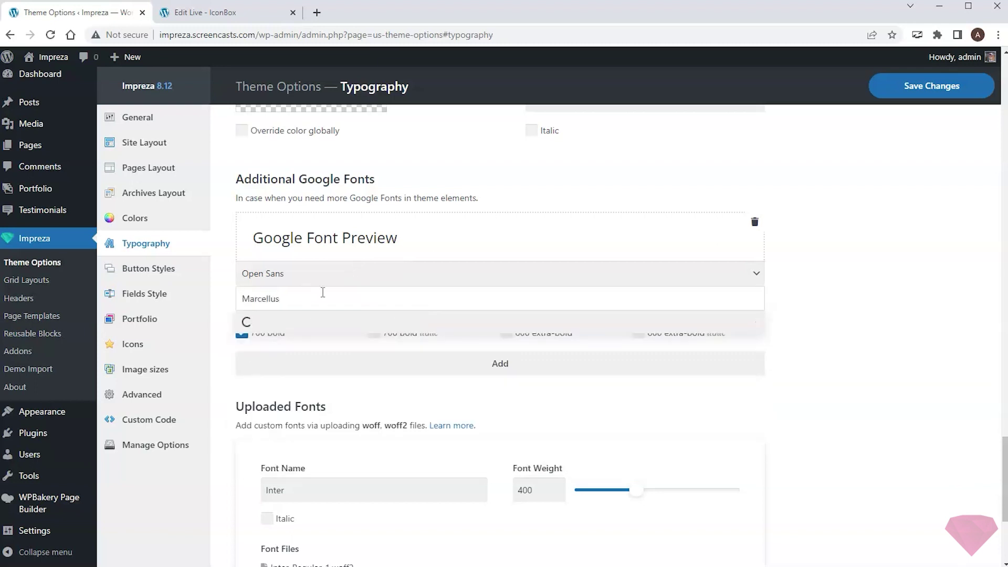
click(292, 342)
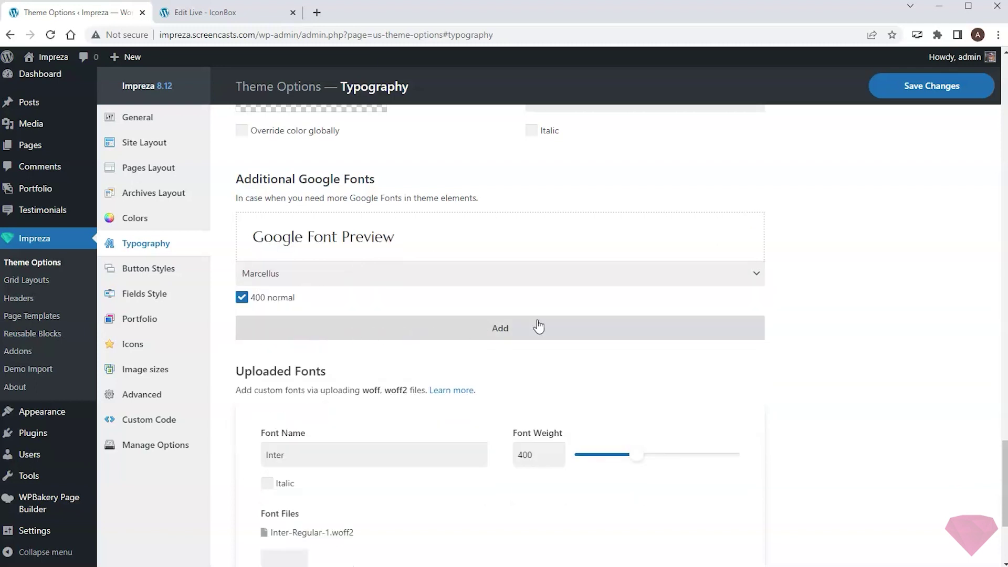
click(936, 87)
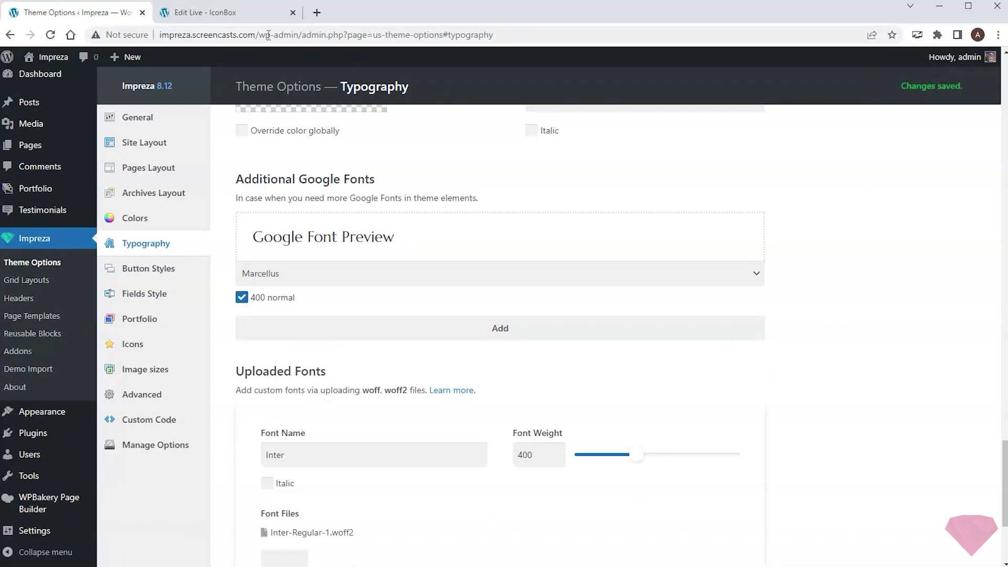
click(226, 12)
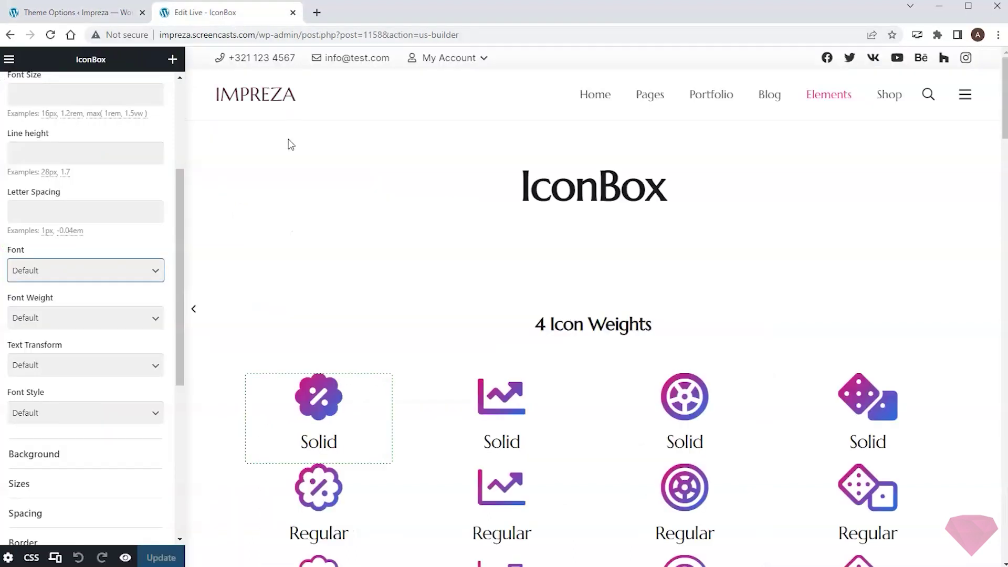
- Reload the builder and confirm Marcellus appears in the Solid icon box's text font list
key(F5)
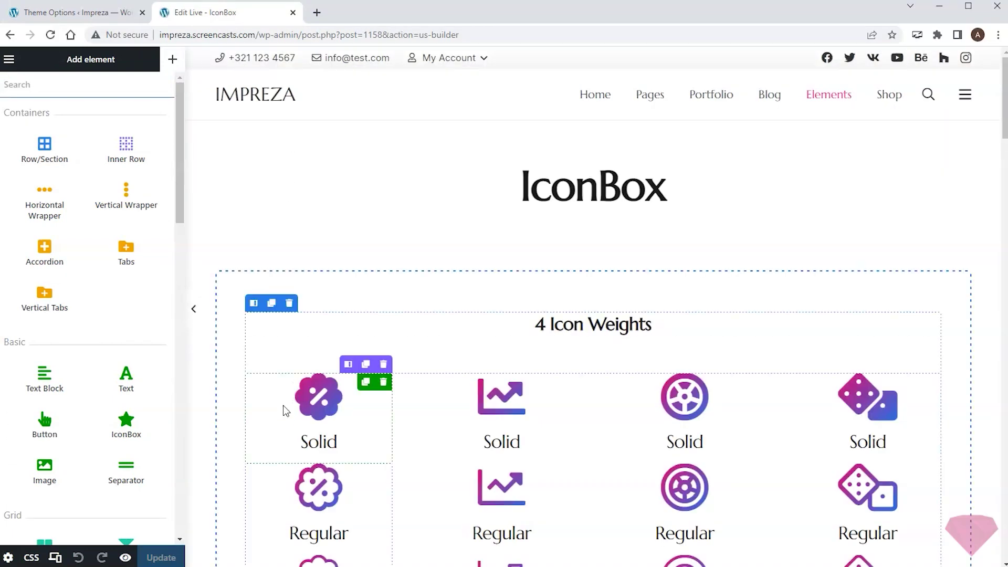
click(282, 405)
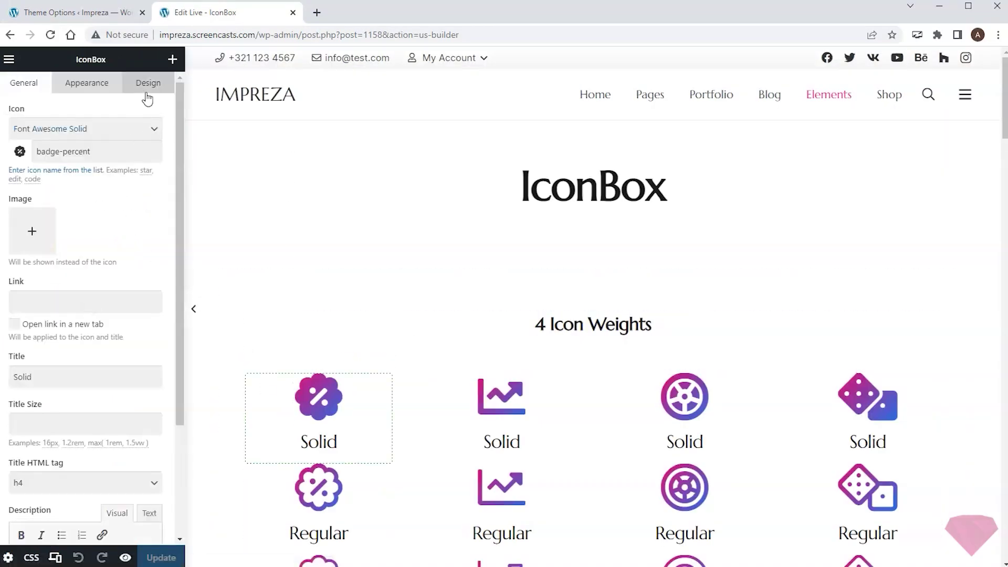
click(148, 84)
click(83, 141)
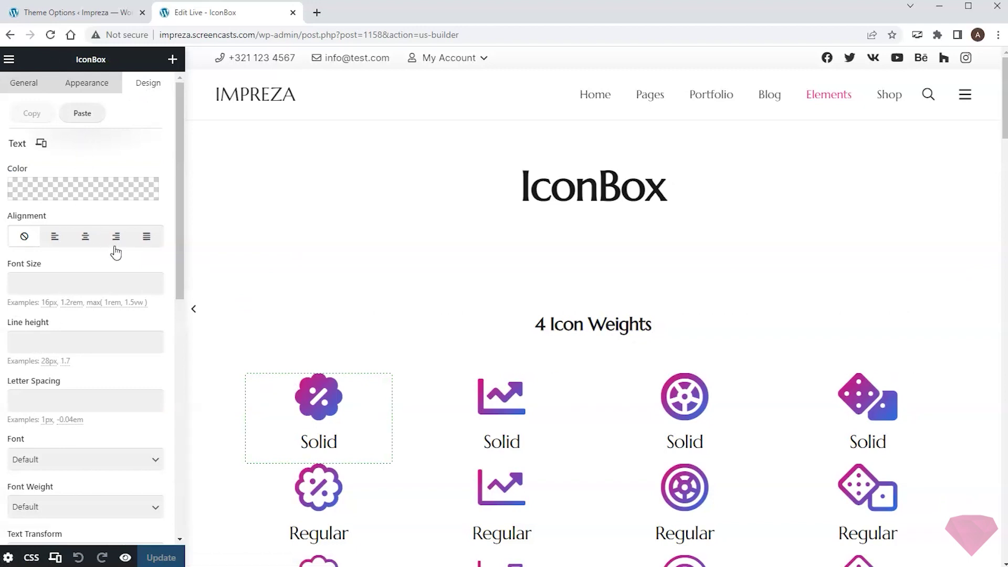
scroll(122, 247, down, 5)
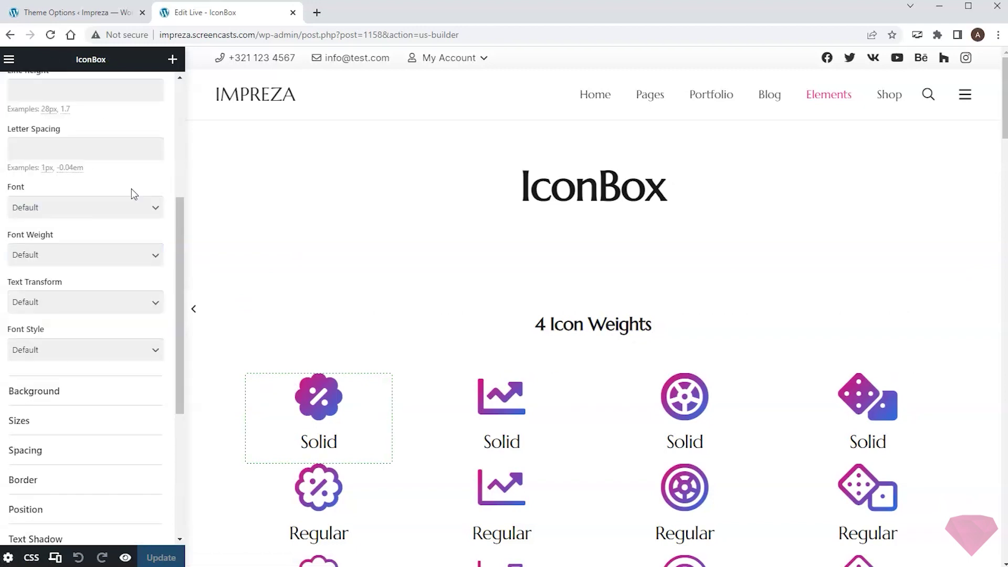
click(134, 213)
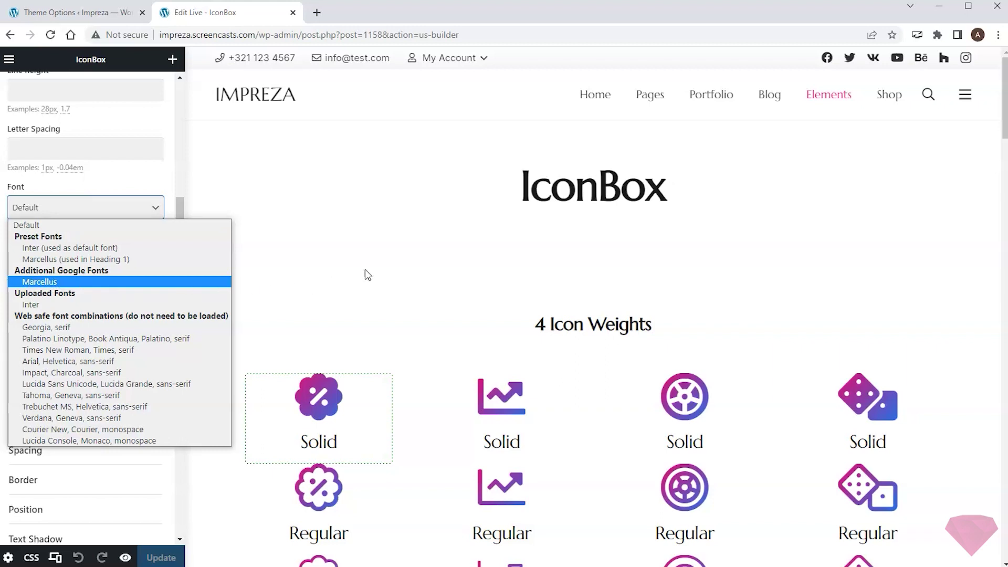
click(379, 266)
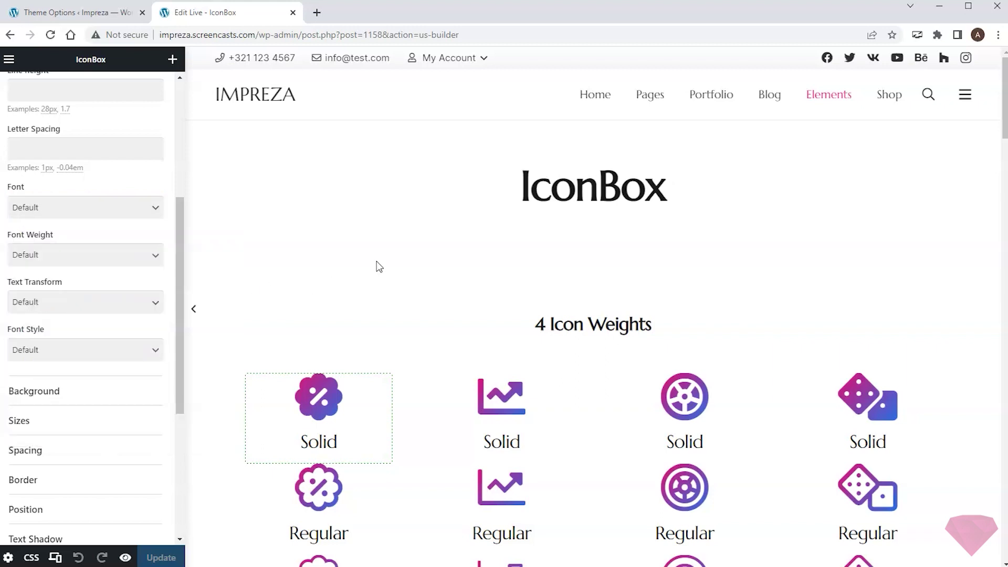
- Return to the Theme Options Typography page and scroll to the top
click(65, 12)
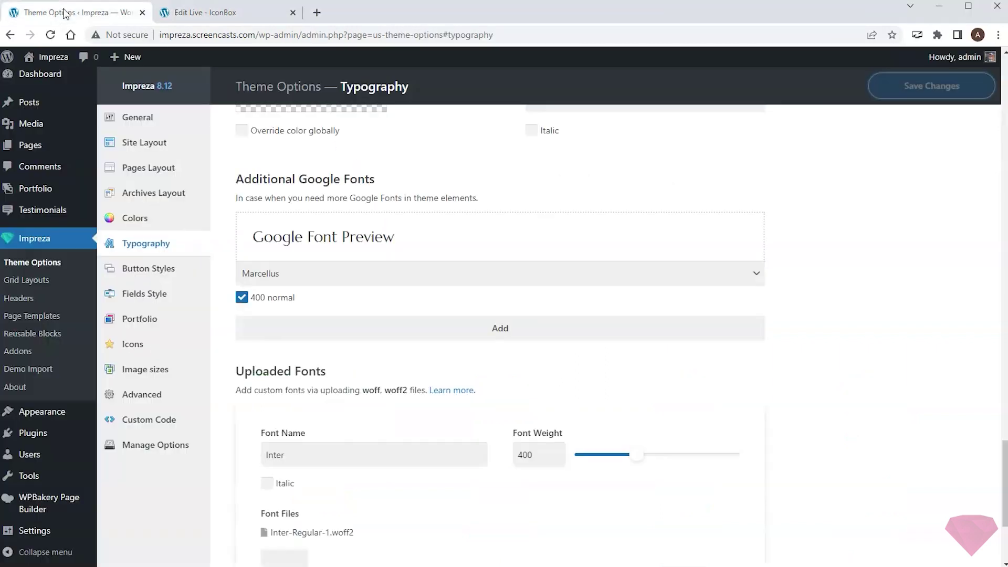
scroll(785, 247, up, 20)
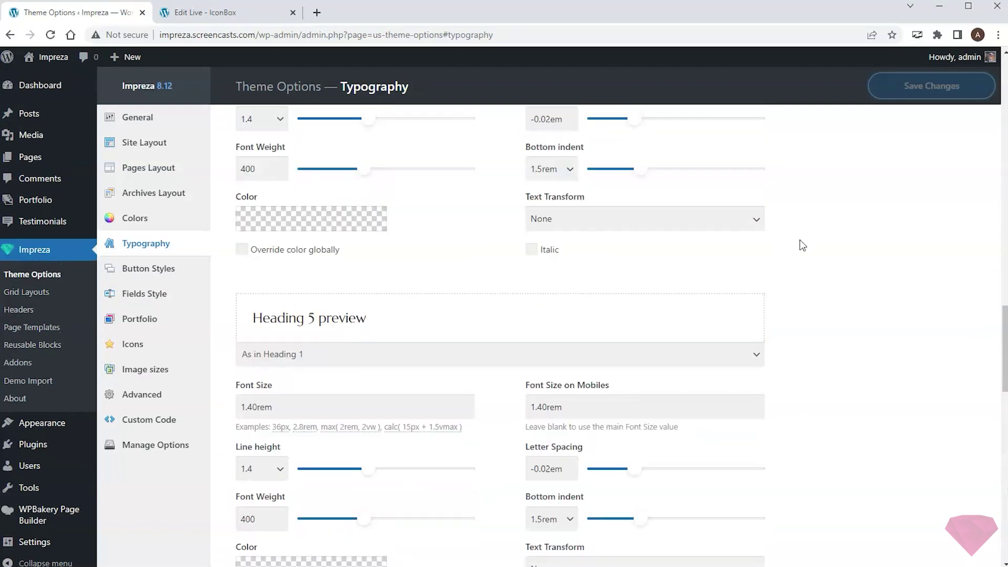
scroll(802, 241, up, 5)
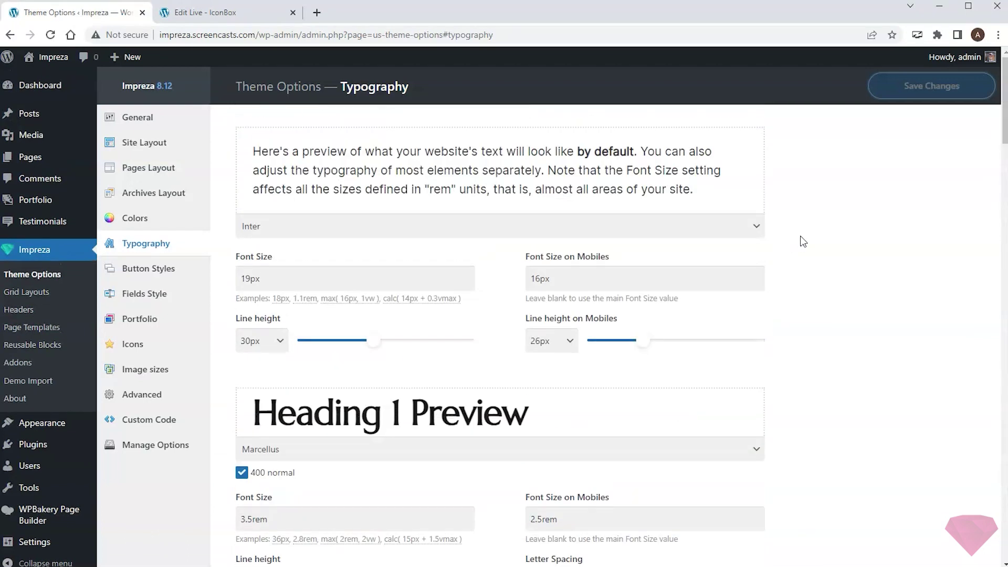